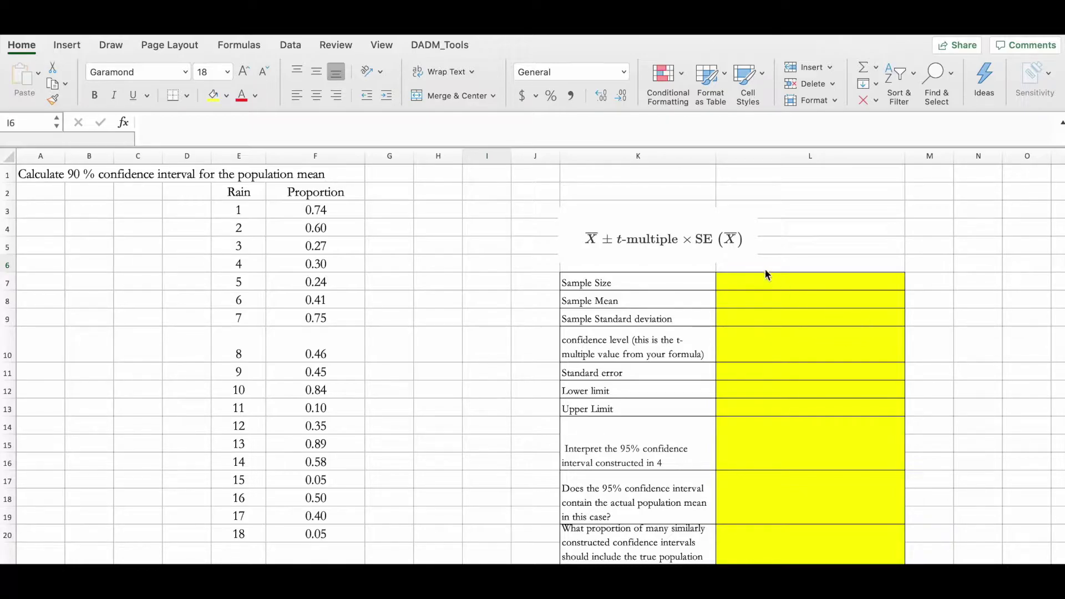
Review the yellow answer cells from Sample Size down to Upper Limit.
{"action": "left_click_drag", "start_coordinate": [609, 278], "coordinate": [643, 516]}
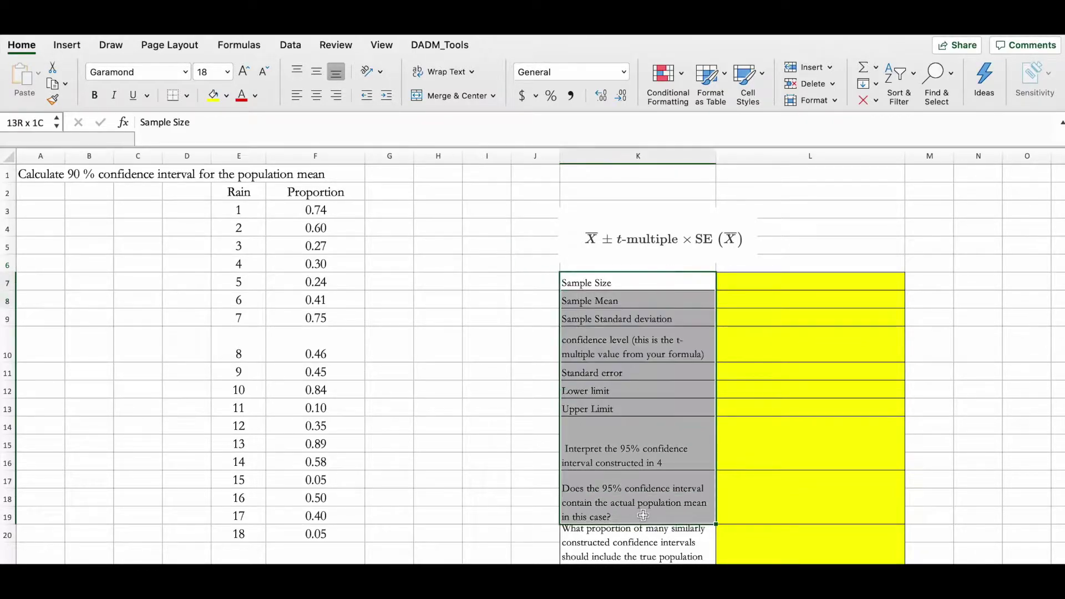
{"action": "scroll", "coordinate": [643, 516], "scroll_direction": "down", "scroll_amount": 3}
{"action": "left_click", "coordinate": [1011, 423]}
{"action": "scroll", "coordinate": [696, 450], "scroll_direction": "up", "scroll_amount": 1}
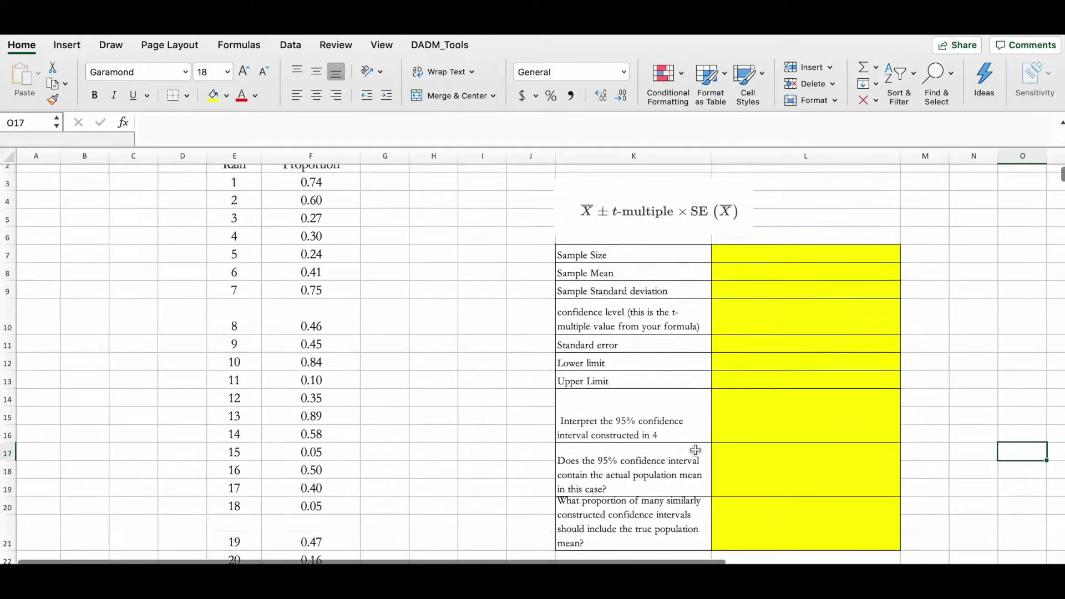
{"action": "scroll", "coordinate": [696, 450], "scroll_direction": "up", "scroll_amount": 2}
{"action": "left_click", "coordinate": [804, 282]}
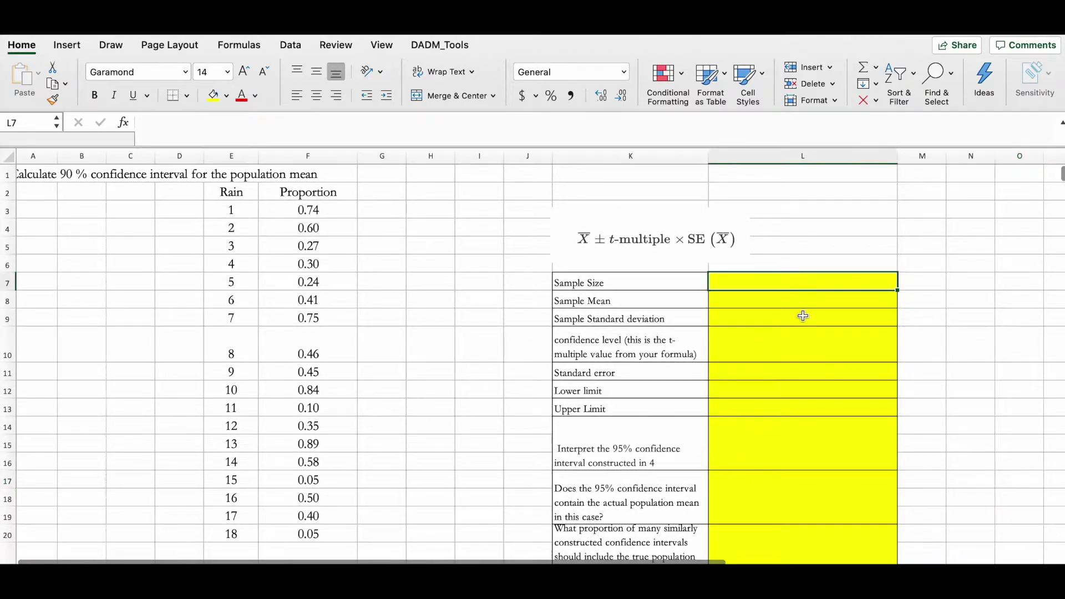
{"action": "left_click", "coordinate": [803, 315]}
{"action": "left_click", "coordinate": [801, 344]}
{"action": "left_click", "coordinate": [800, 369]}
{"action": "left_click", "coordinate": [801, 401]}
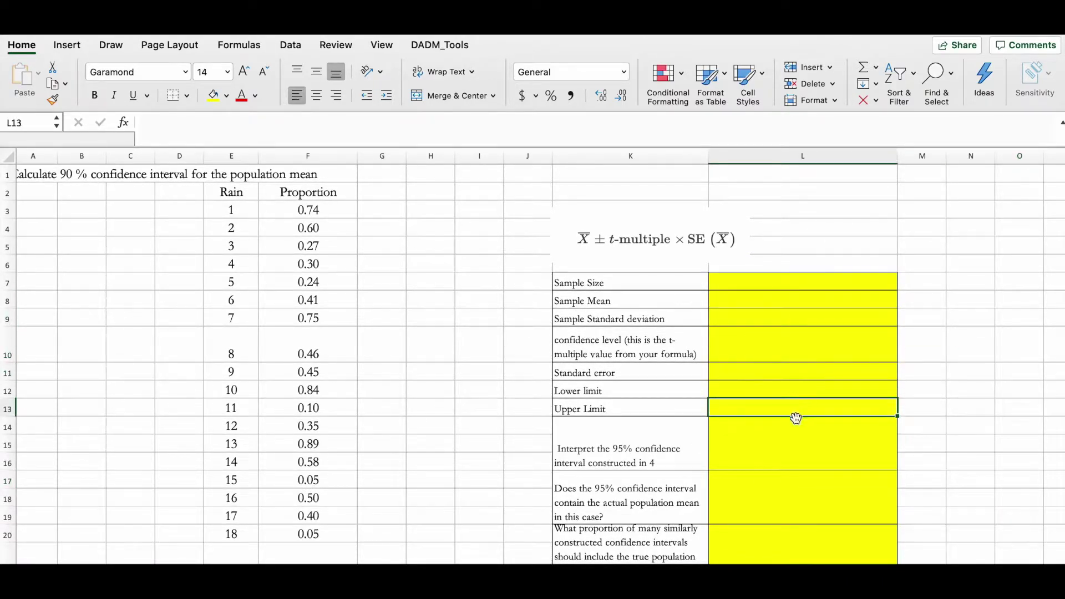
{"action": "left_click", "coordinate": [424, 341]}
{"action": "scroll", "coordinate": [373, 213], "scroll_direction": "left", "scroll_amount": 1}
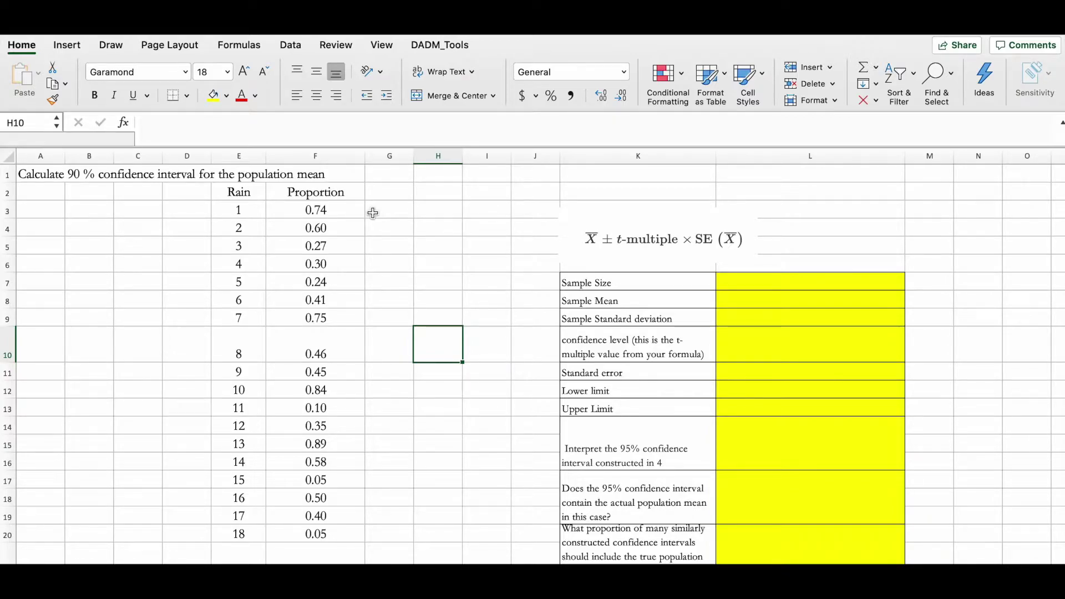
Enter =RAND() in G3 beside the first proportion and fill it down column G.
{"action": "left_click", "coordinate": [332, 154]}
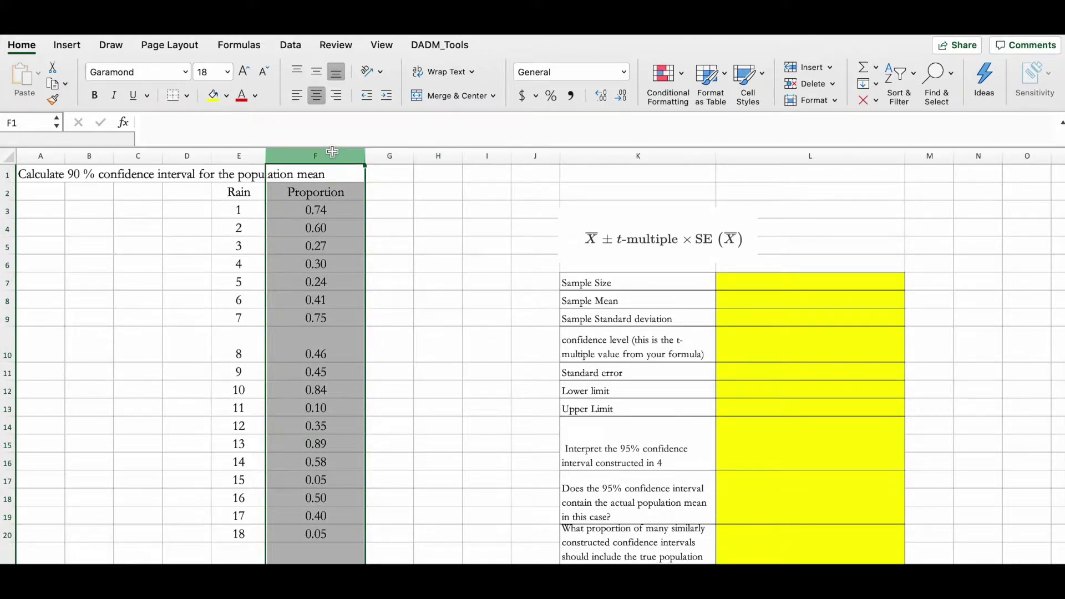
{"action": "left_click", "coordinate": [235, 211]}
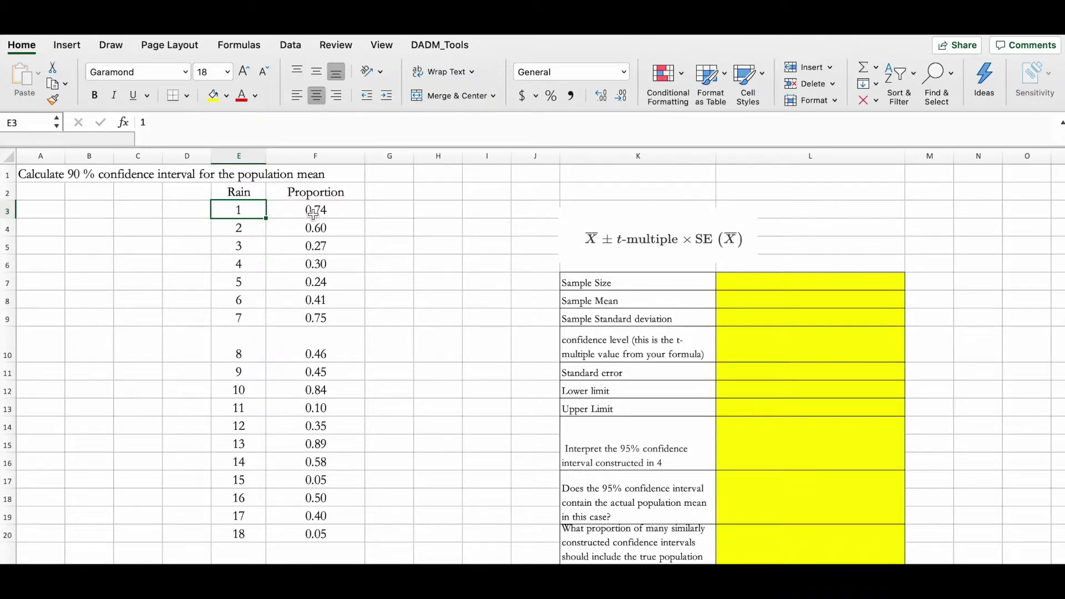
{"action": "left_click", "coordinate": [349, 206]}
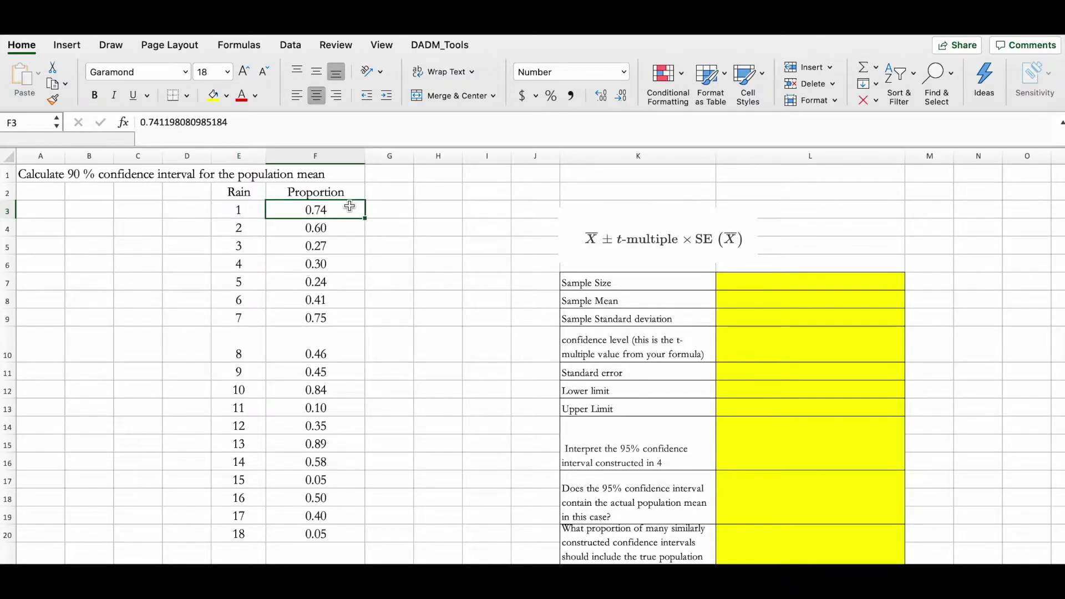
{"action": "left_click", "coordinate": [383, 210]}
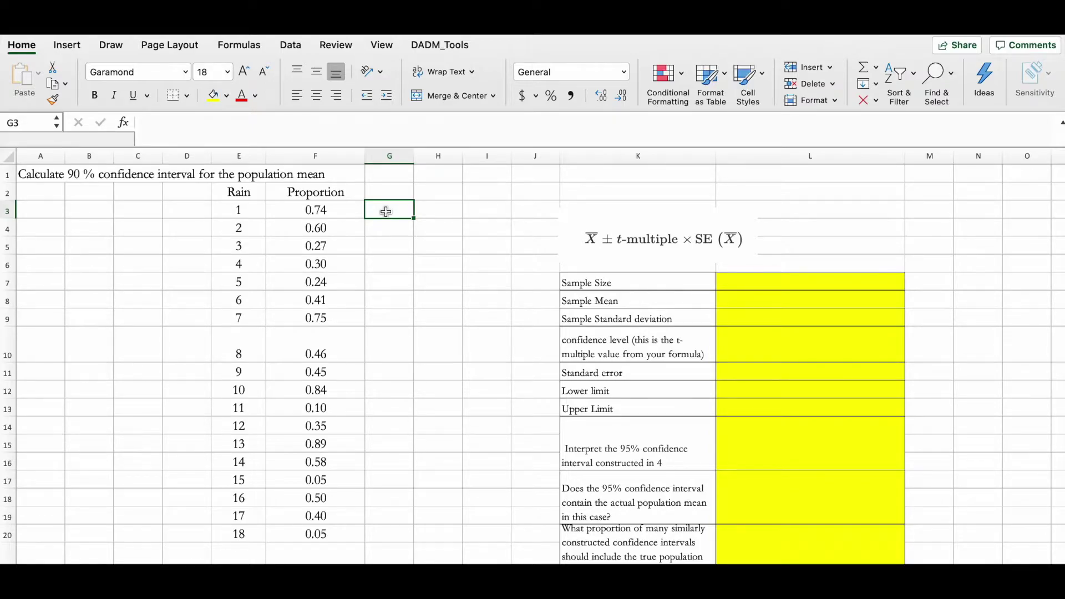
{"action": "type", "text": "=raN"}
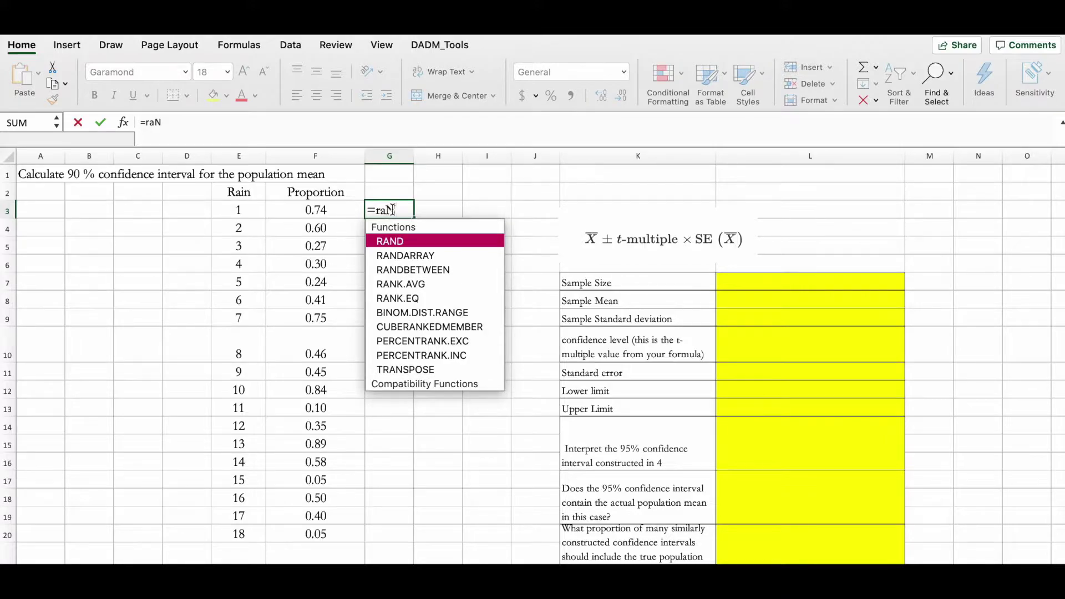
{"action": "double_click", "coordinate": [390, 242]}
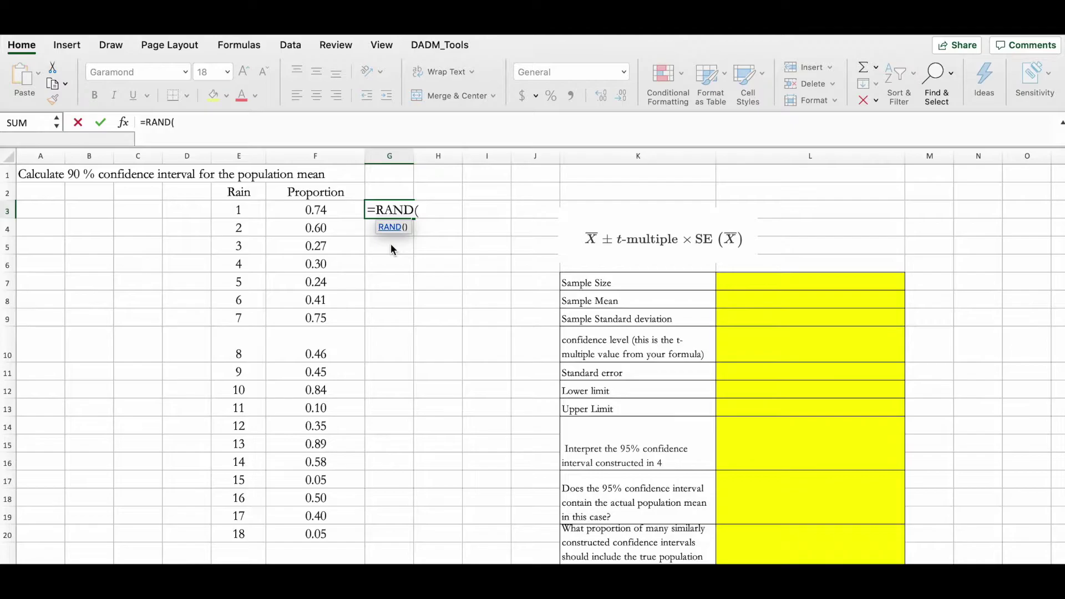
{"action": "type", "text": ")"}
{"action": "key", "text": "Return"}
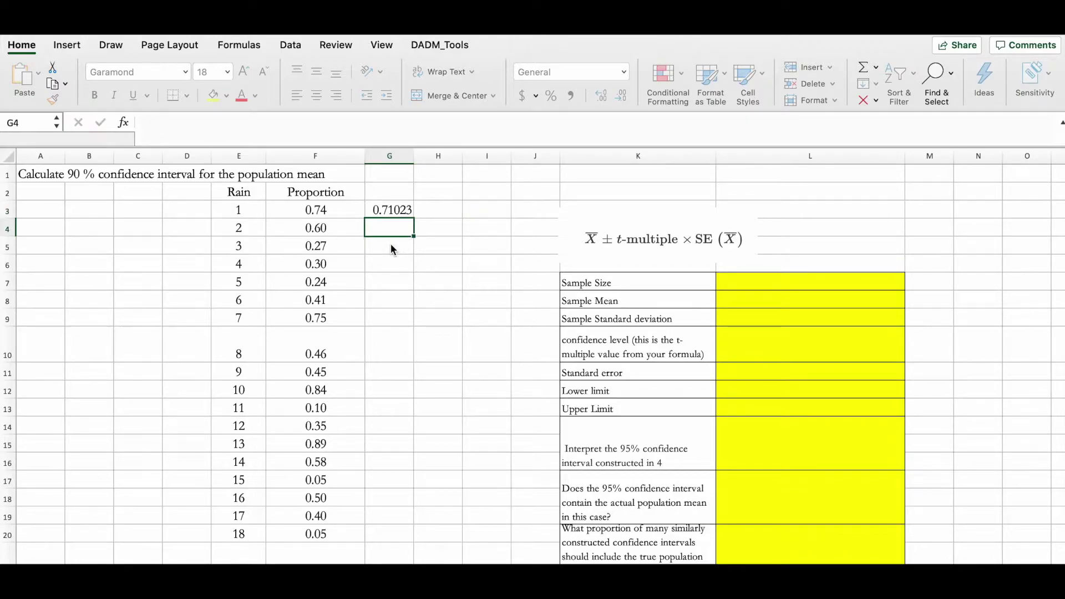
{"action": "left_click", "coordinate": [391, 211]}
{"action": "mouse_move", "coordinate": [417, 216]}
{"action": "left_mouse_down"}
{"action": "mouse_move", "coordinate": [441, 217]}
{"action": "mouse_move", "coordinate": [413, 218]}
{"action": "mouse_move", "coordinate": [416, 476]}
{"action": "mouse_move", "coordinate": [398, 564]}
{"action": "mouse_move", "coordinate": [373, 523]}
{"action": "mouse_move", "coordinate": [373, 533]}
{"action": "left_mouse_up"}
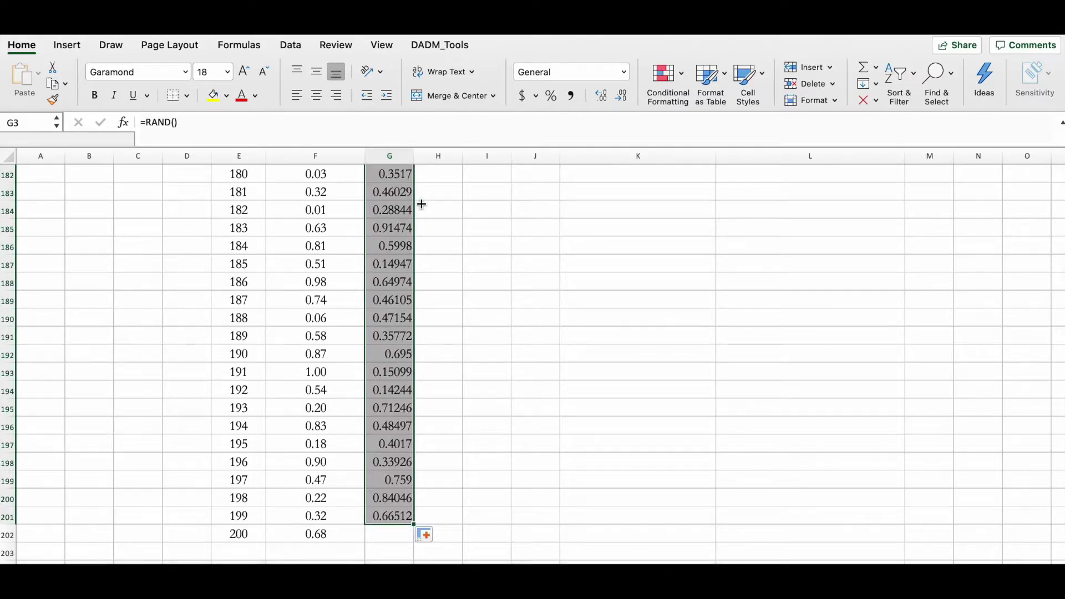
{"action": "scroll", "coordinate": [464, 369], "scroll_direction": "up", "scroll_amount": 20}
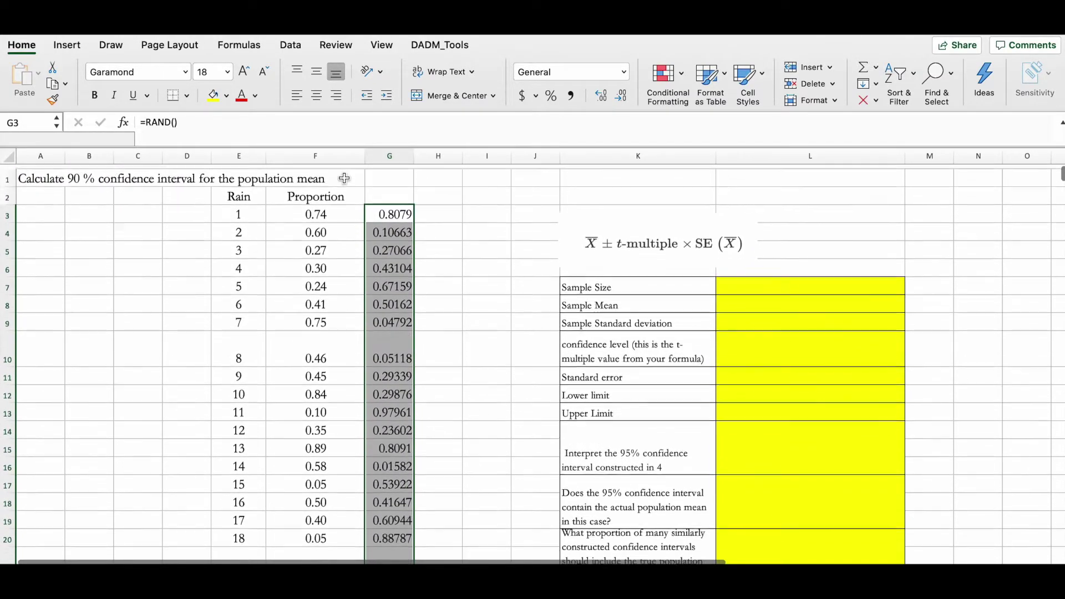
{"action": "left_click", "coordinate": [397, 210]}
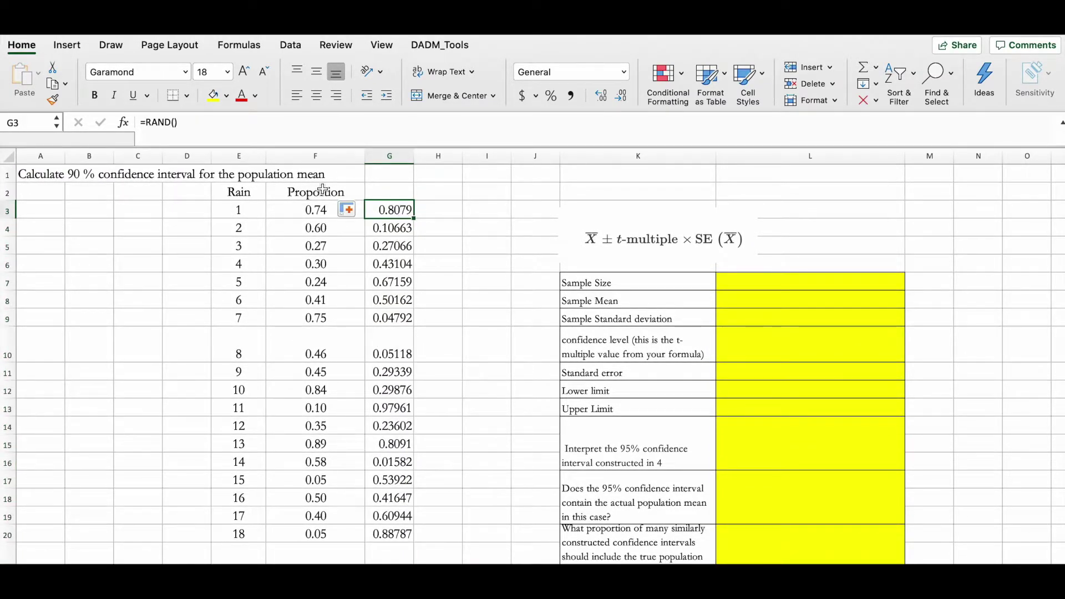
Sort column G smallest to largest, expanding the selection to the Rain and Proportion columns.
{"action": "left_click", "coordinate": [904, 86]}
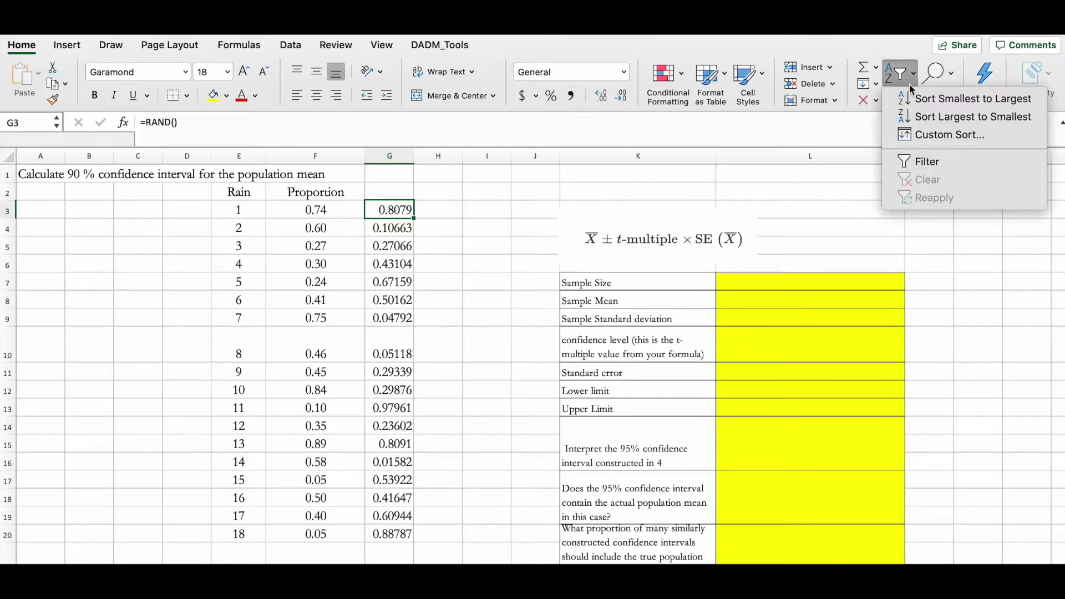
{"action": "left_click", "coordinate": [666, 189]}
{"action": "left_click", "coordinate": [393, 153]}
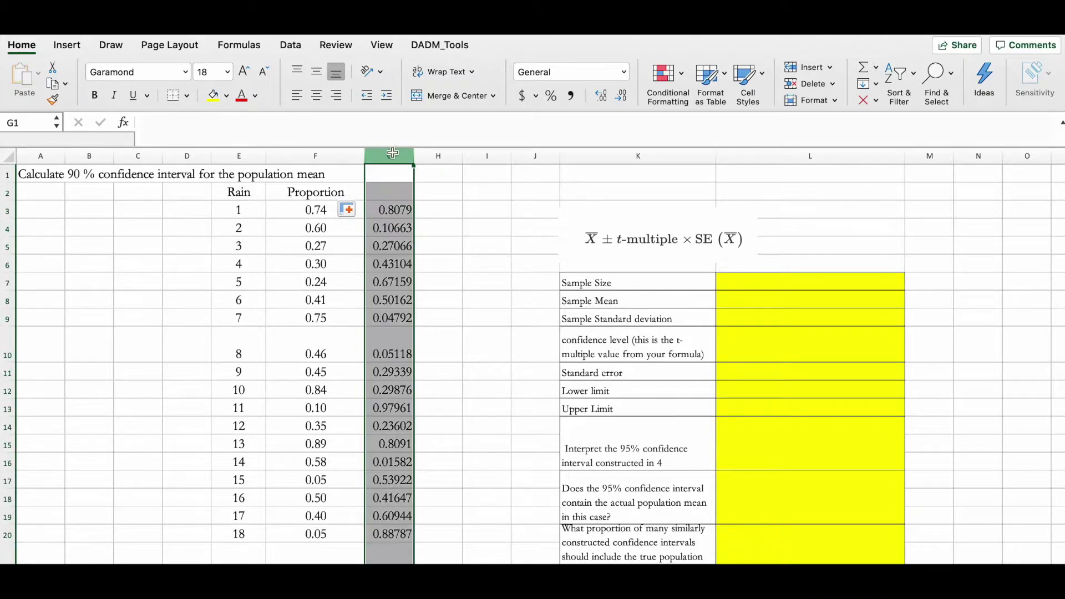
{"action": "left_click", "coordinate": [913, 79]}
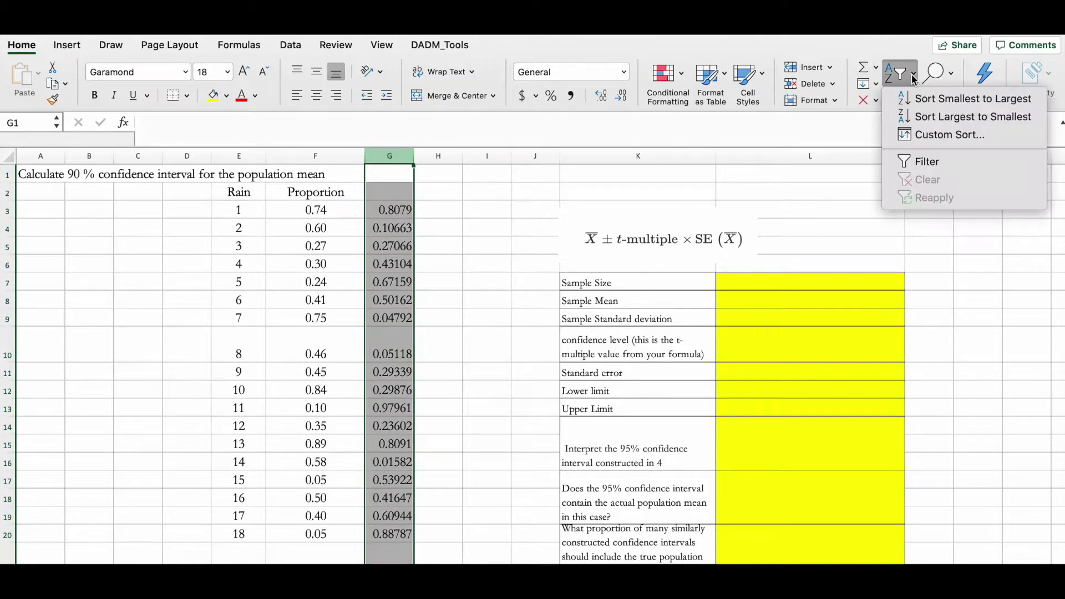
{"action": "left_click", "coordinate": [926, 100]}
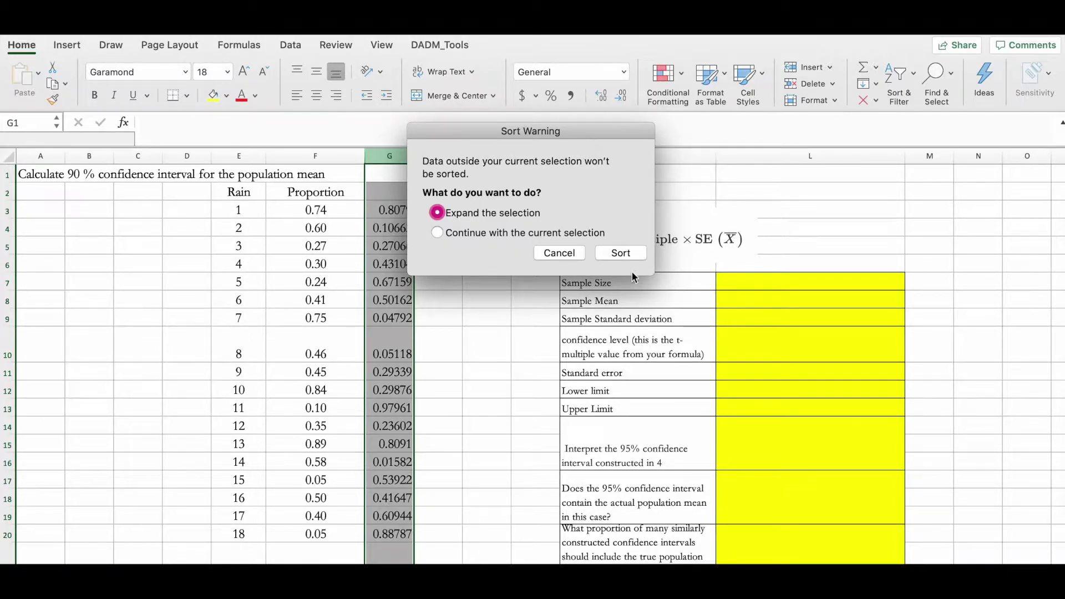
{"action": "left_click", "coordinate": [620, 252]}
{"action": "left_click", "coordinate": [411, 215]}
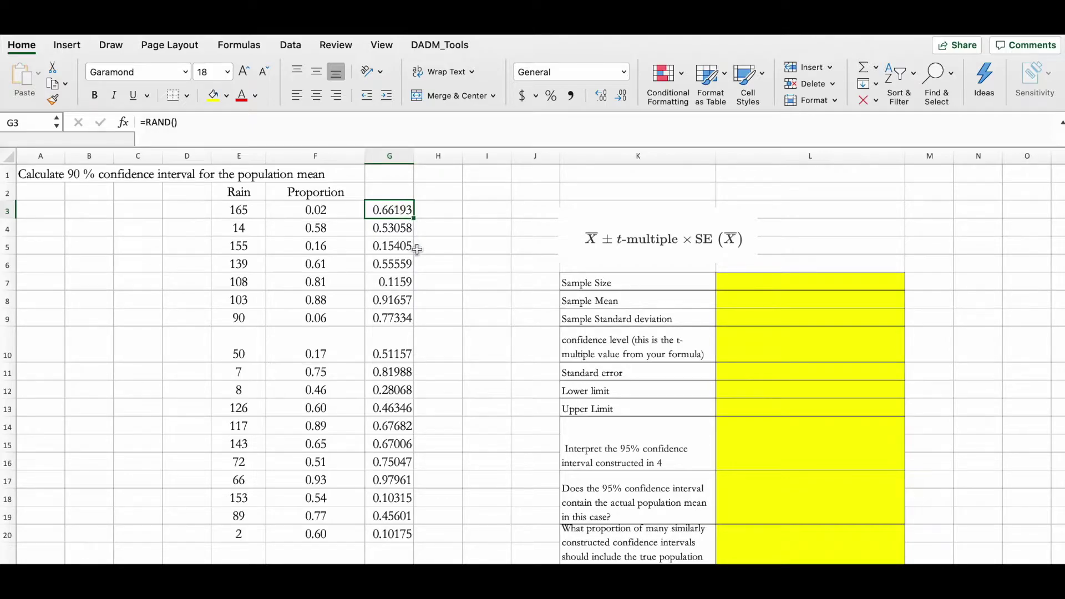
Step down through the shuffled random numbers in column G.
{"action": "left_click", "coordinate": [402, 225]}
{"action": "left_click", "coordinate": [402, 245]}
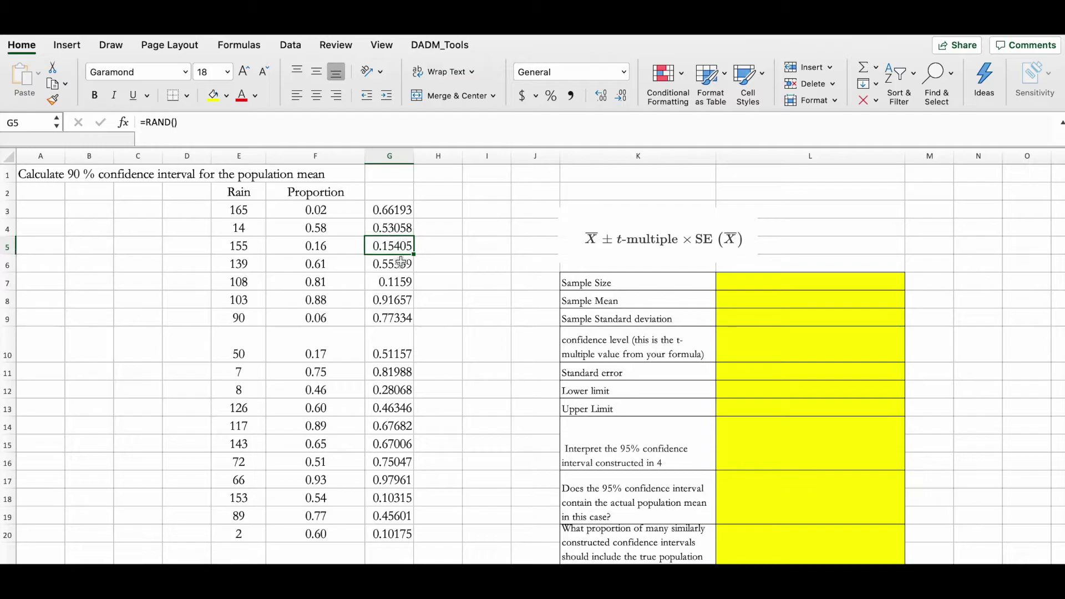
{"action": "left_click", "coordinate": [402, 264]}
{"action": "left_click", "coordinate": [402, 282]}
{"action": "left_click", "coordinate": [402, 300]}
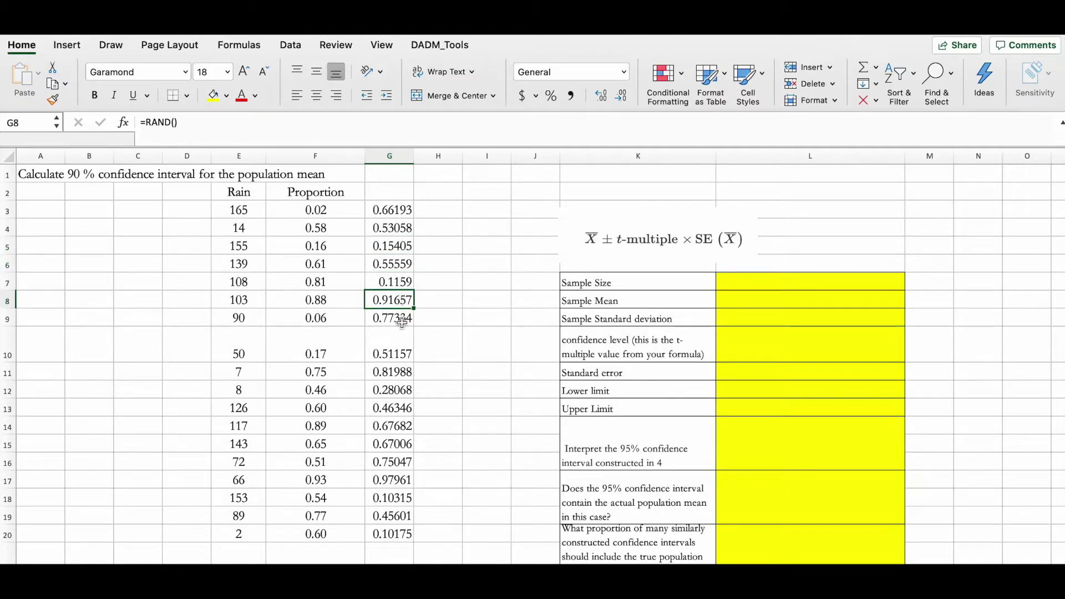
{"action": "left_click", "coordinate": [402, 318]}
{"action": "left_click", "coordinate": [402, 354]}
{"action": "left_click", "coordinate": [401, 372]}
{"action": "left_click", "coordinate": [400, 390]}
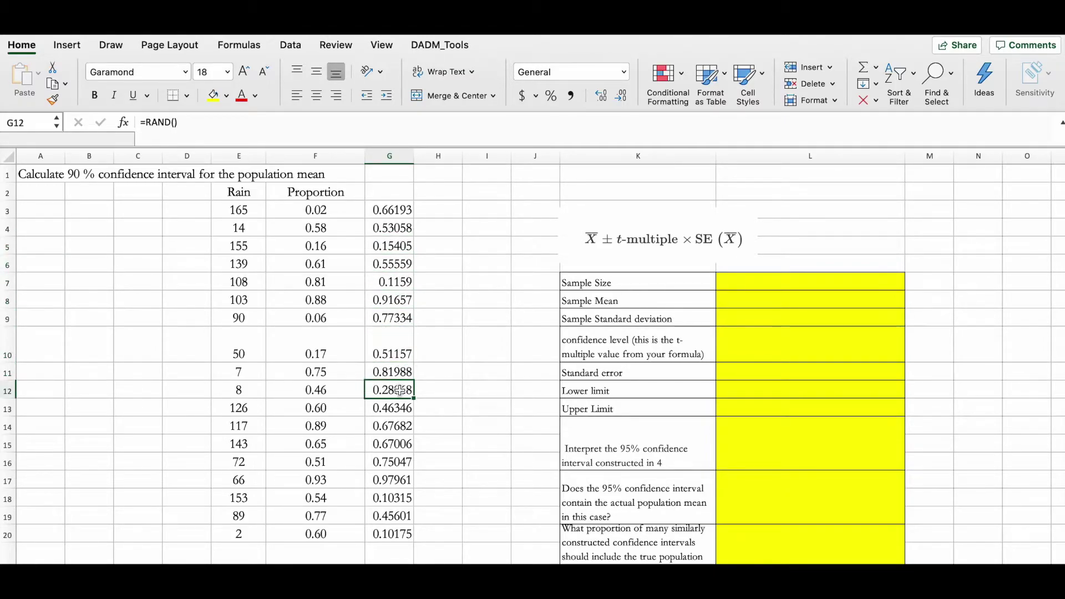
{"action": "left_click", "coordinate": [399, 244]}
Recalculate the =RAND() formula in G3 and refill it down beside the data.
{"action": "double_click", "coordinate": [396, 209]}
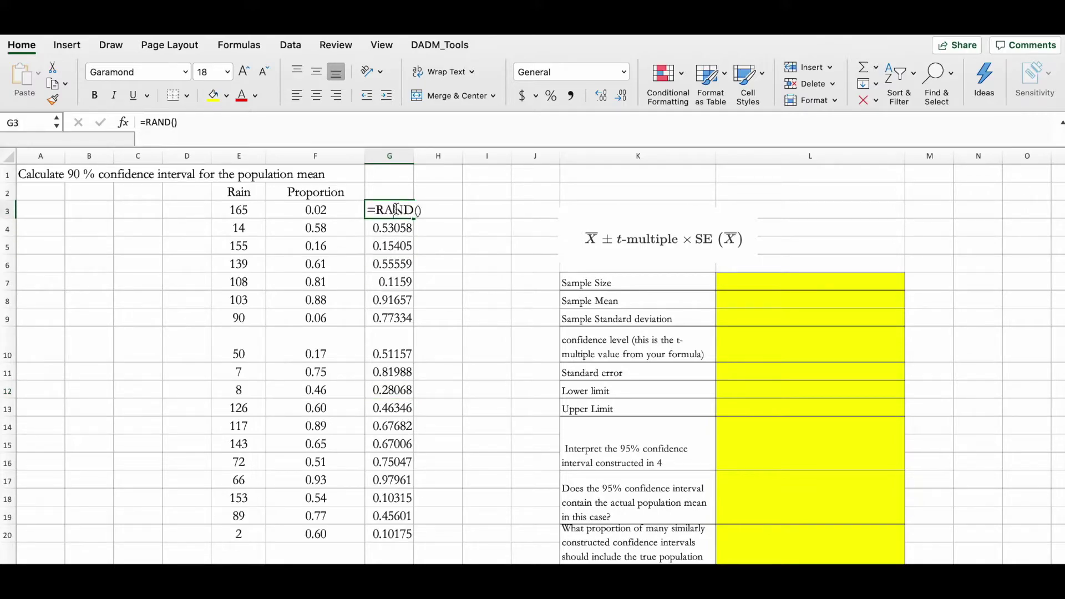
{"action": "key", "text": "Return"}
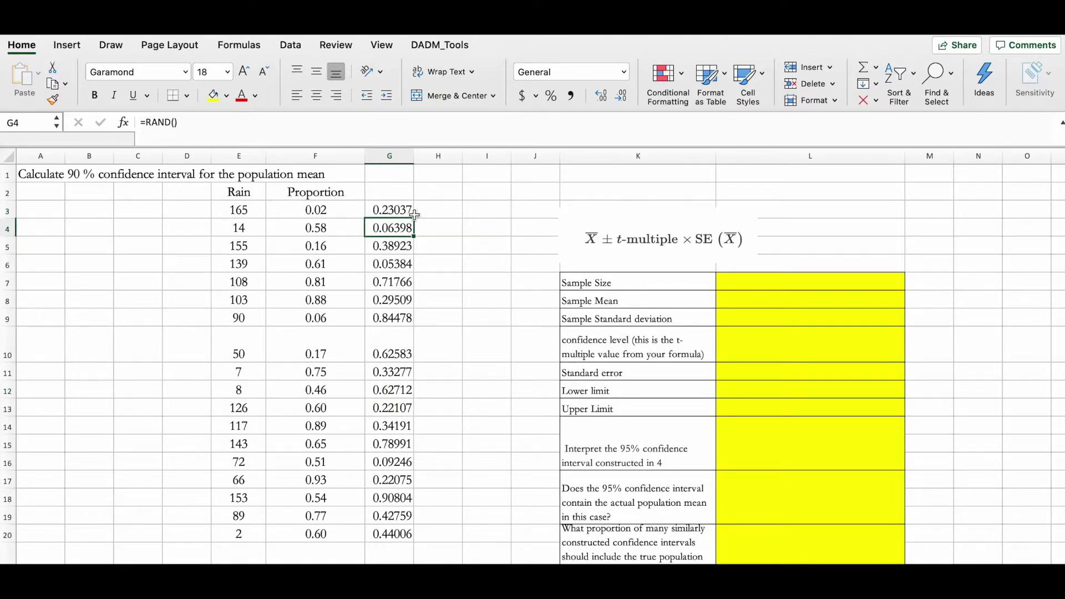
{"action": "double_click", "coordinate": [412, 212]}
{"action": "key", "text": "Return"}
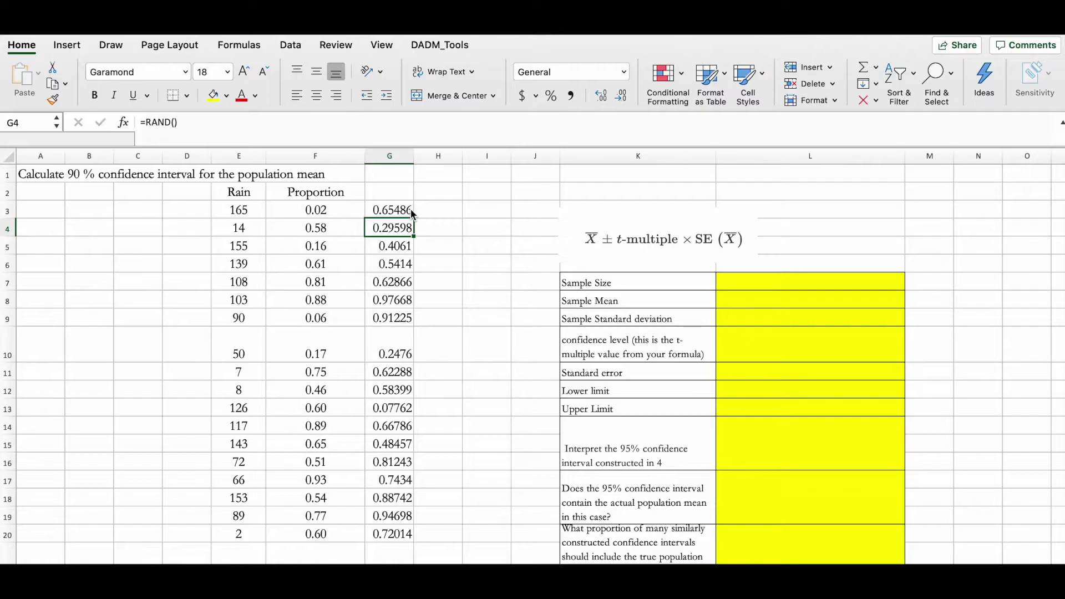
{"action": "left_click", "coordinate": [410, 211]}
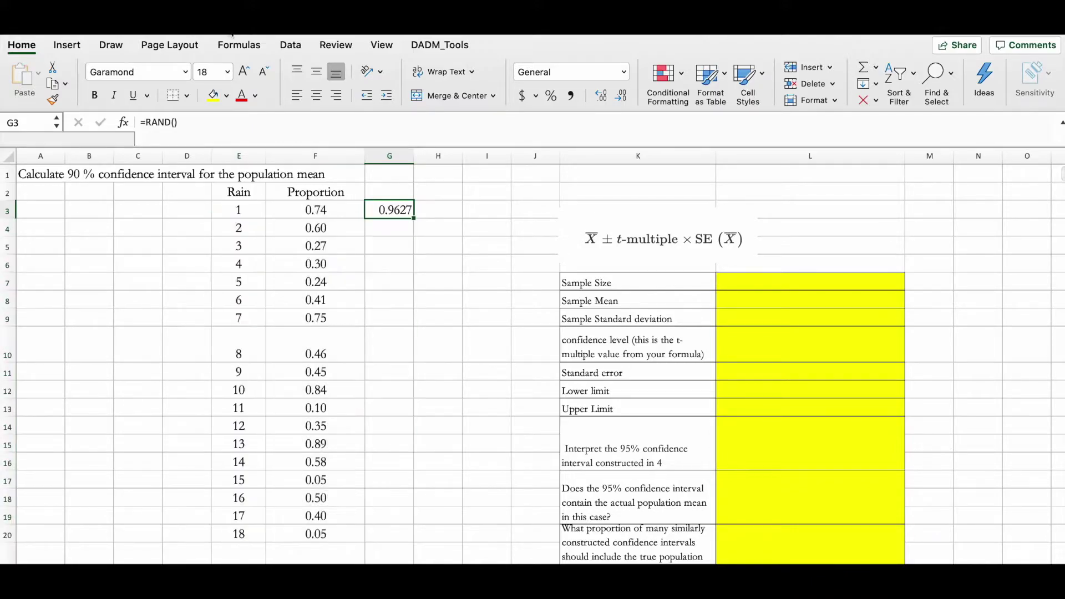
{"action": "double_click", "coordinate": [413, 219]}
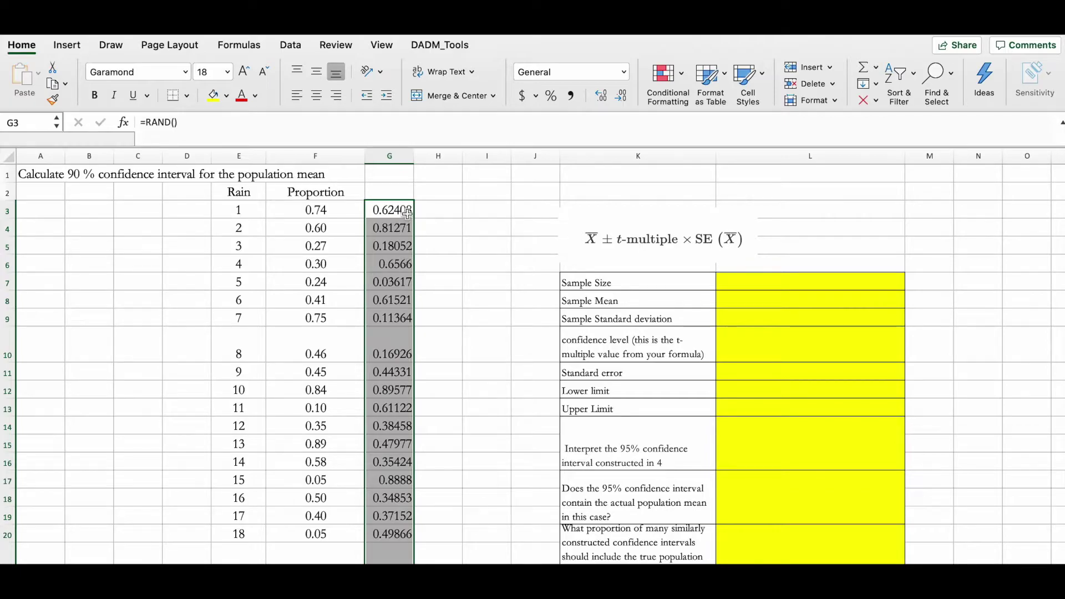
{"action": "left_click", "coordinate": [432, 358]}
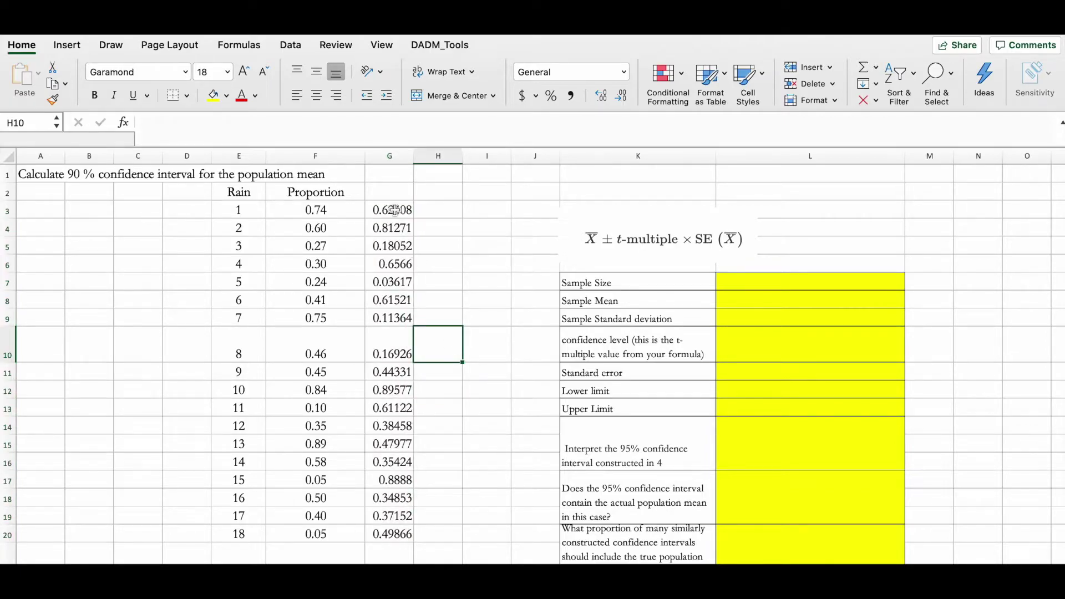
Copy column G and paste it back at G3 as values only, freezing G3 at 0.188590612016051.
{"action": "left_click_drag", "start_coordinate": [394, 210], "coordinate": [401, 563]}
{"action": "scroll", "coordinate": [393, 209], "scroll_direction": "up", "scroll_amount": 15}
{"action": "key", "text": "super+c"}
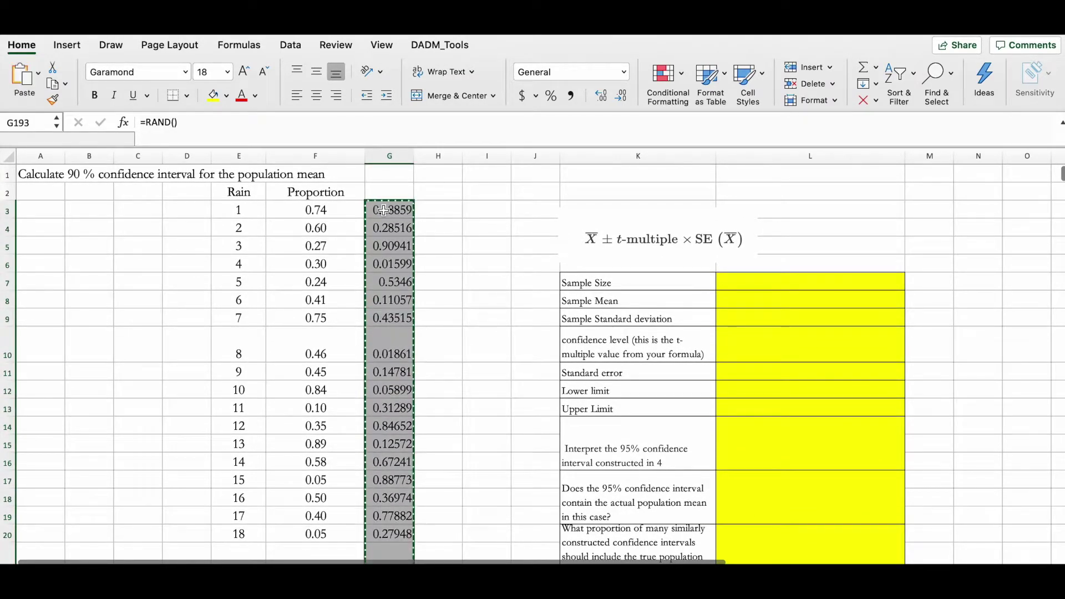
{"action": "left_click", "coordinate": [383, 210]}
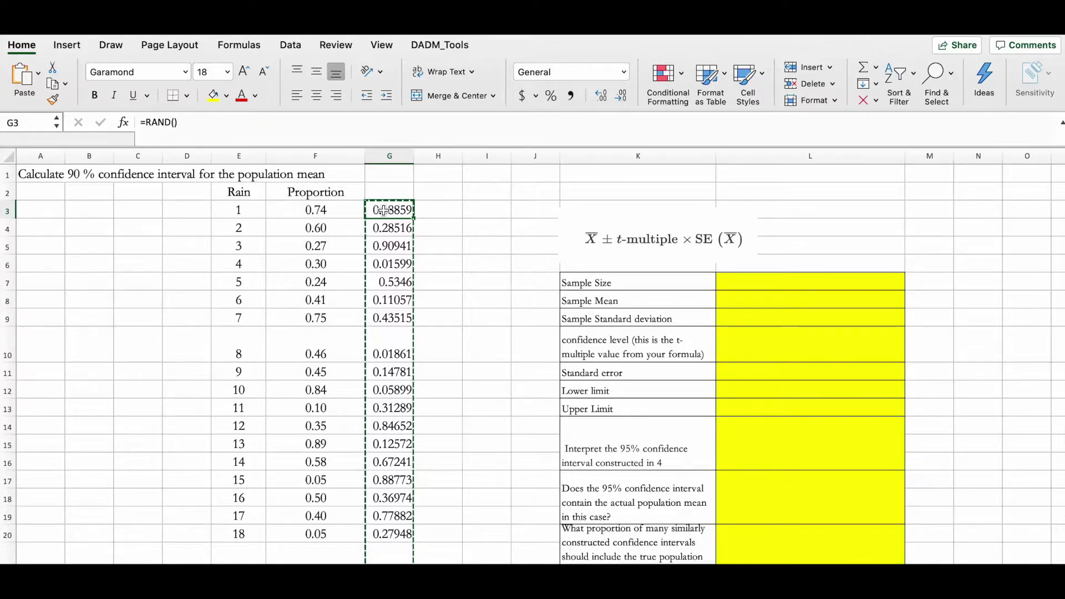
{"action": "right_click", "coordinate": [383, 210]}
{"action": "mouse_move", "coordinate": [442, 261]}
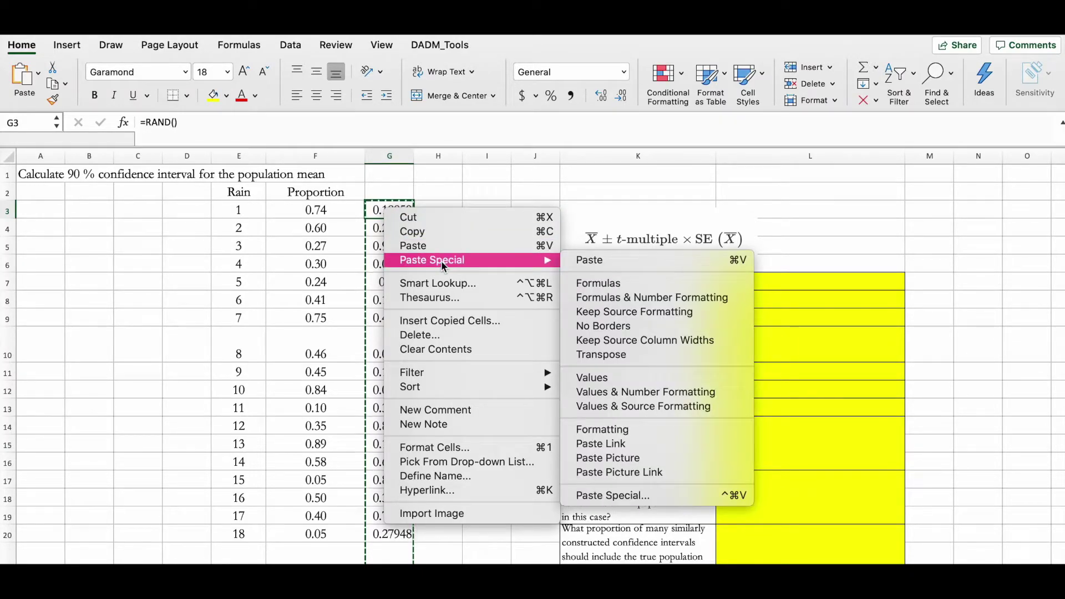
{"action": "left_click", "coordinate": [614, 379]}
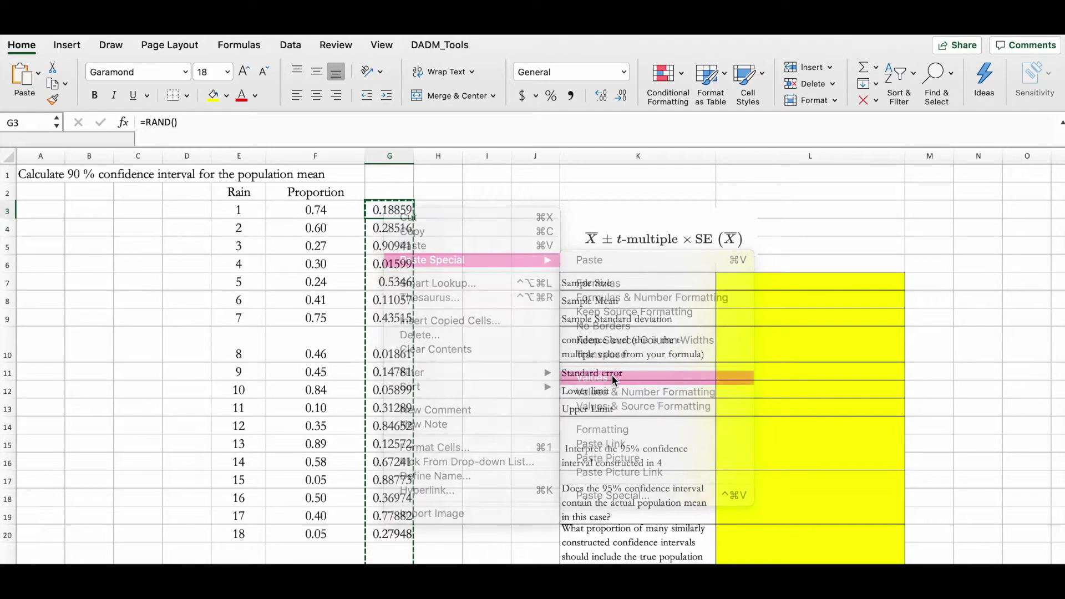
{"action": "left_click", "coordinate": [427, 234]}
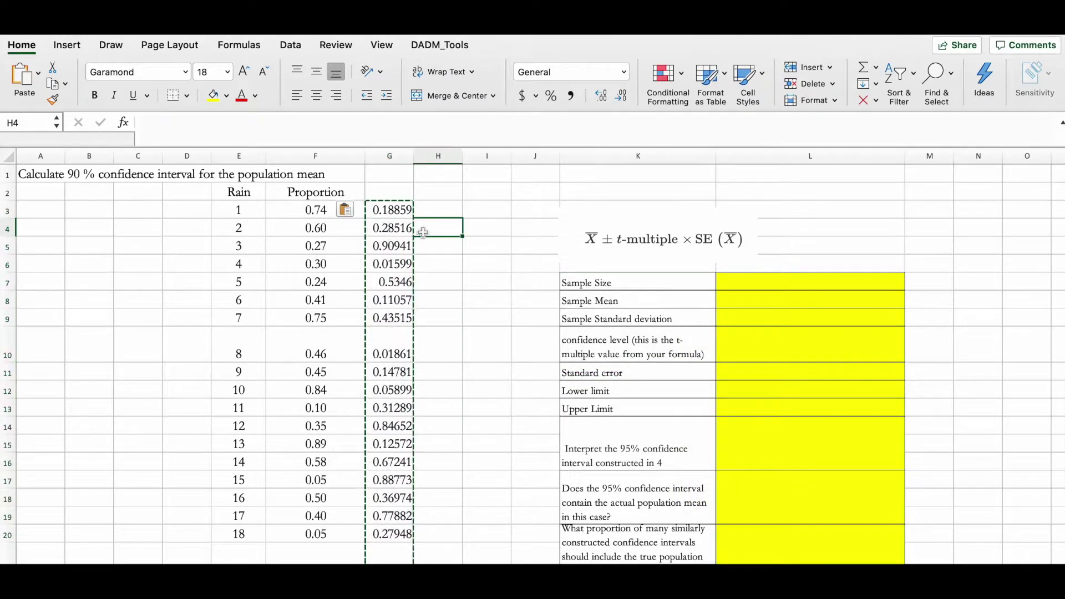
{"action": "left_click", "coordinate": [390, 210]}
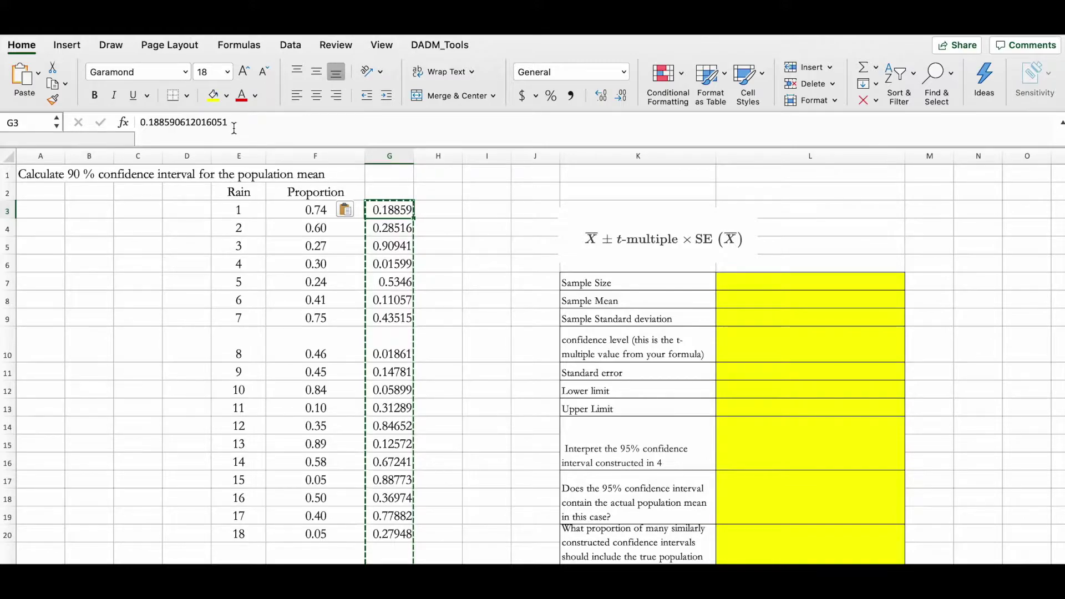
{"action": "key", "text": "super+shift+Down"}
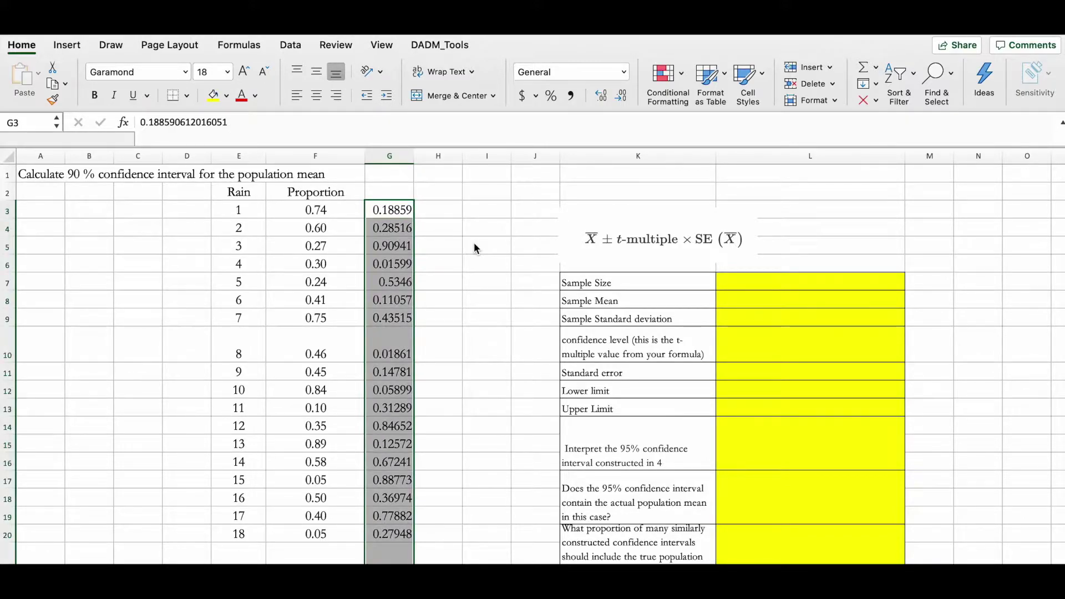
{"action": "left_click", "coordinate": [390, 210]}
Sort by column G smallest to largest with Rain and Proportion included, putting 0.01599 first.
{"action": "left_click", "coordinate": [389, 156]}
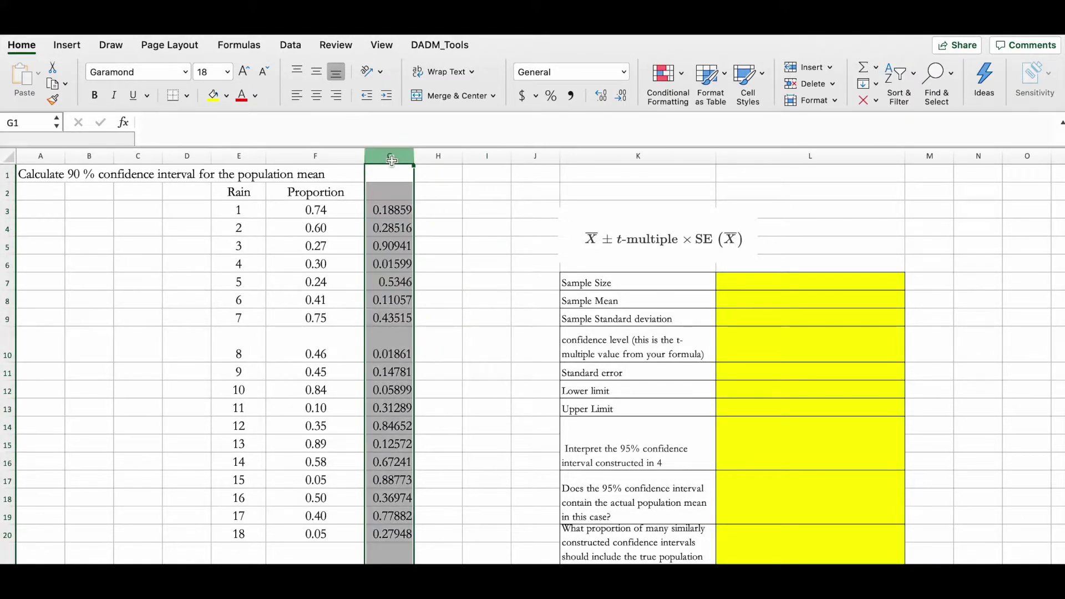
{"action": "left_click", "coordinate": [907, 91]}
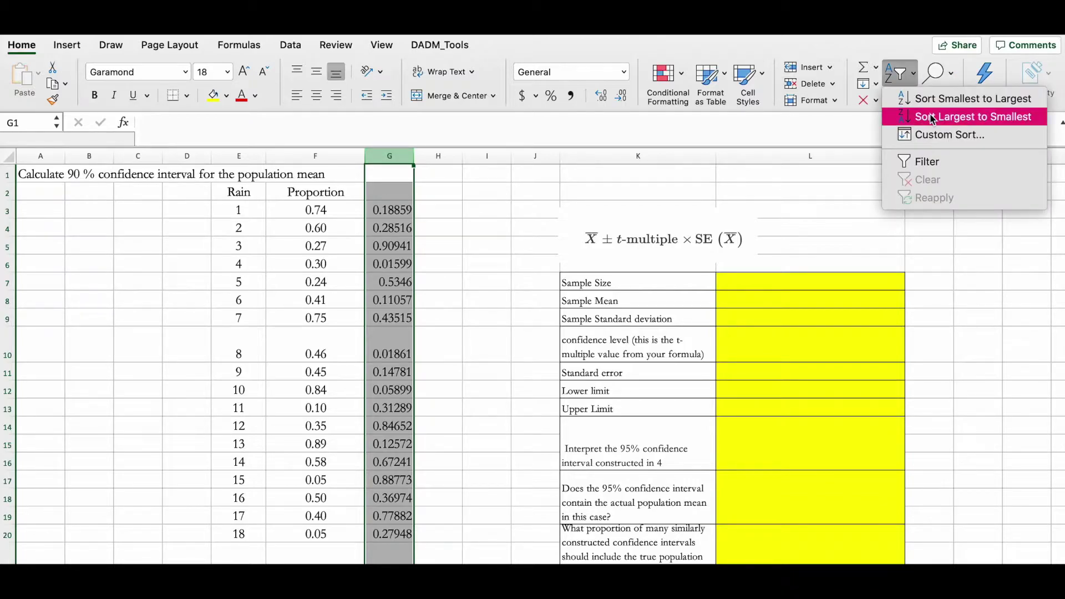
{"action": "left_click", "coordinate": [930, 100]}
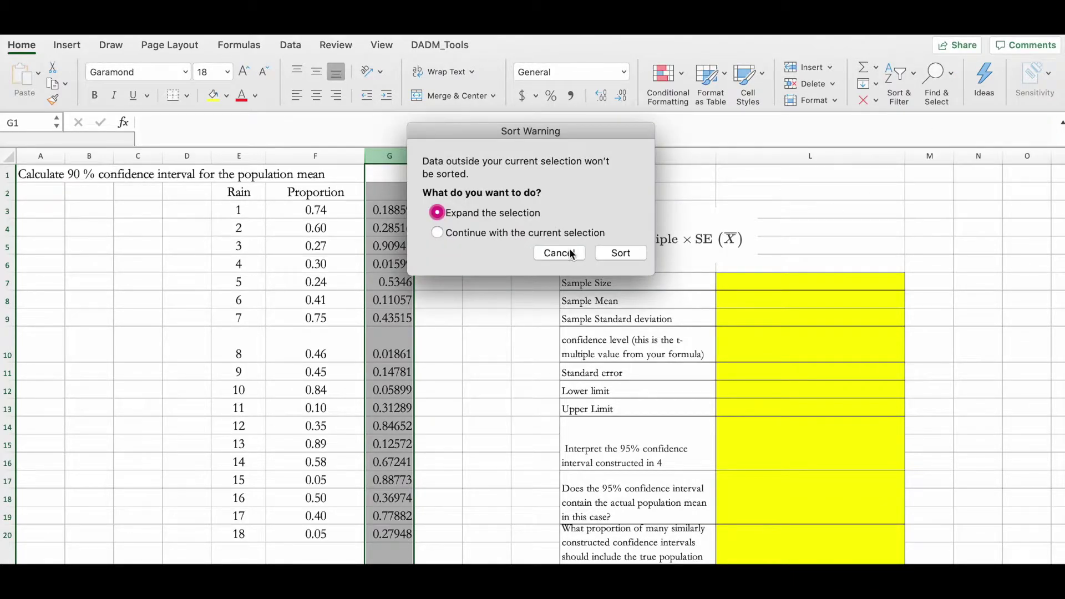
{"action": "left_click", "coordinate": [621, 253]}
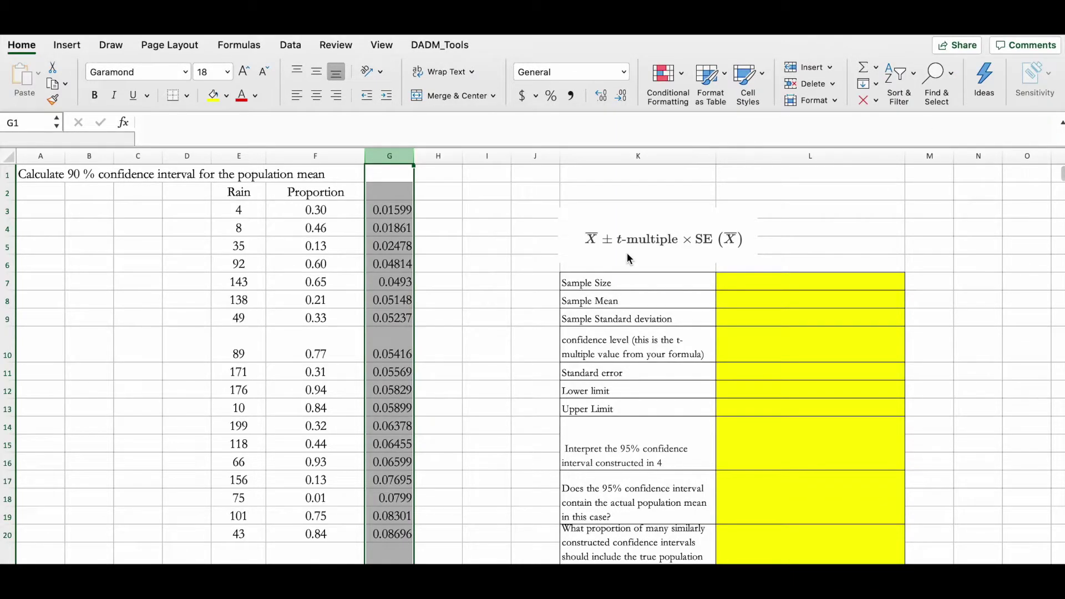
{"action": "left_click", "coordinate": [465, 308]}
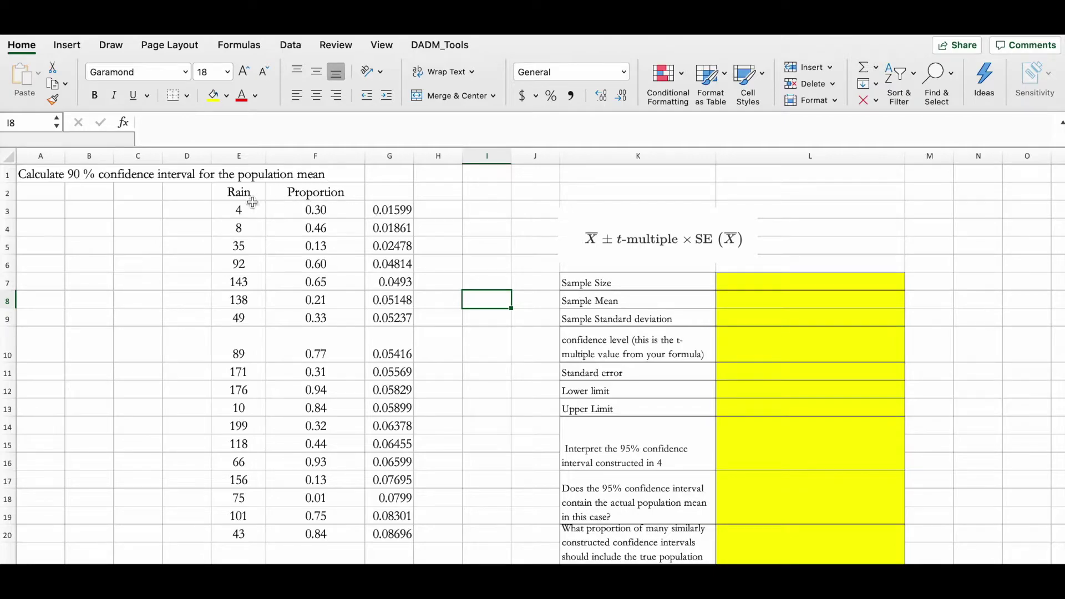
Select the top shuffled Rain and Proportion rows.
{"action": "left_click_drag", "start_coordinate": [253, 203], "coordinate": [308, 229]}
{"action": "left_click", "coordinate": [238, 192]}
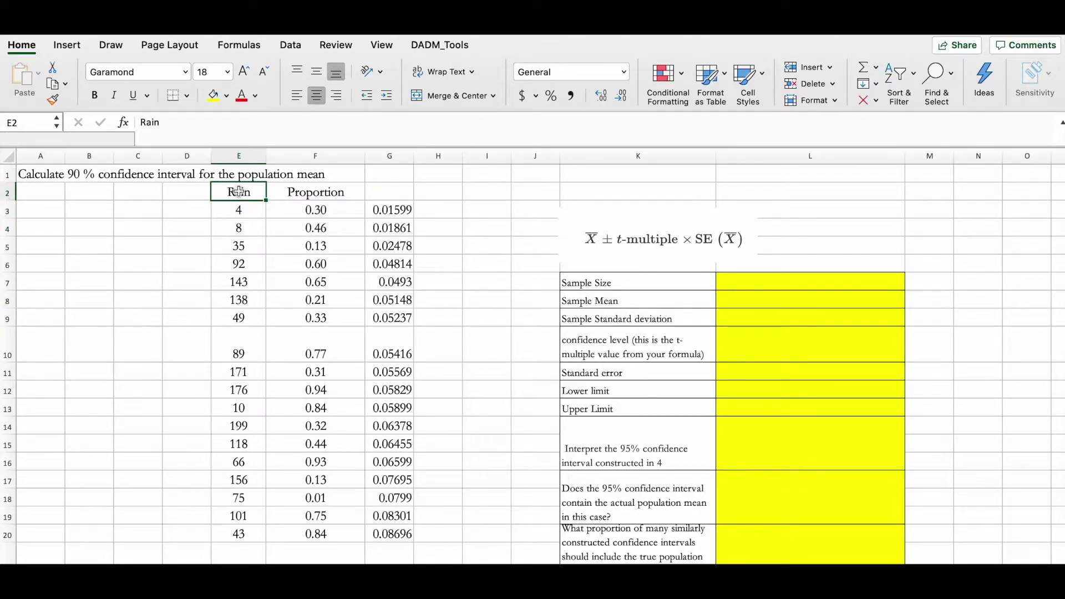
{"action": "left_click", "coordinate": [234, 207]}
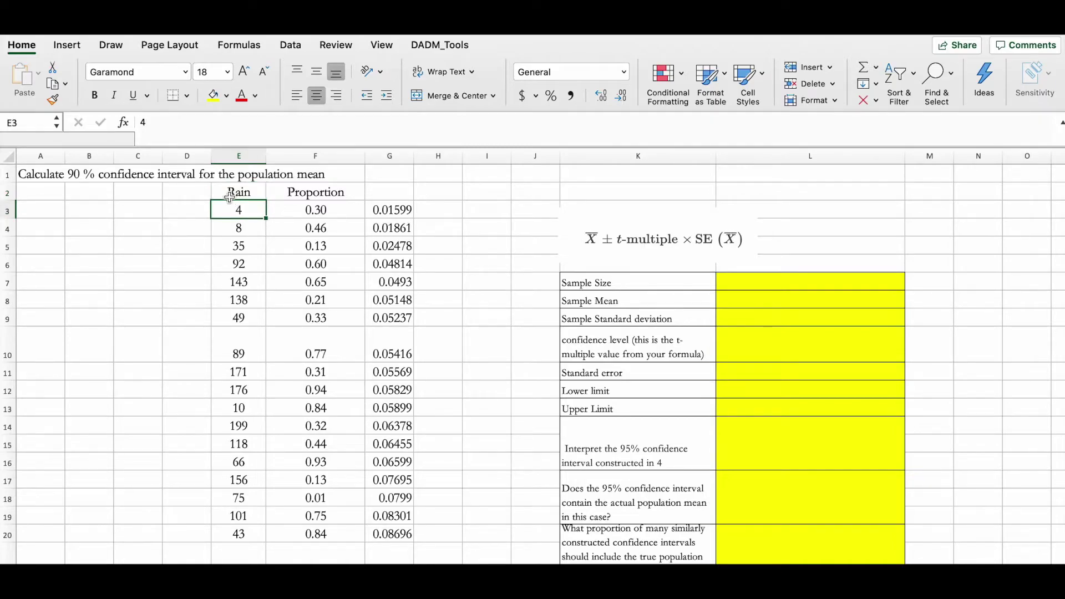
{"action": "left_click_drag", "start_coordinate": [232, 207], "coordinate": [303, 354]}
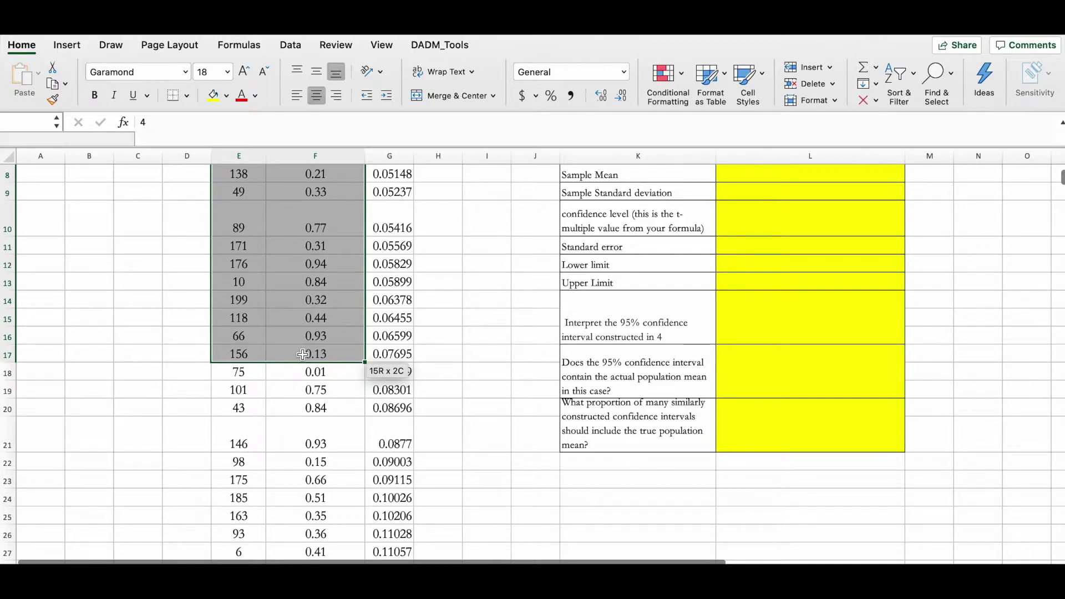
Copy the first 15 shuffled Rain and Proportion rows into H3:I17.
{"action": "left_click_drag", "start_coordinate": [302, 354], "coordinate": [302, 354]}
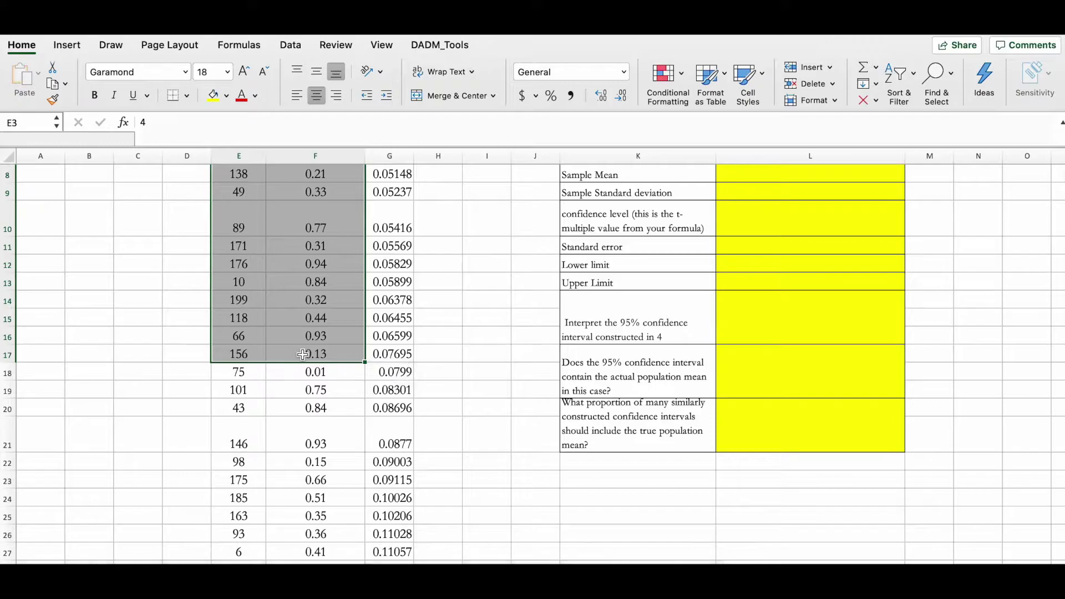
{"action": "key", "text": "super+c"}
{"action": "scroll", "coordinate": [303, 354], "scroll_direction": "up", "scroll_amount": 4}
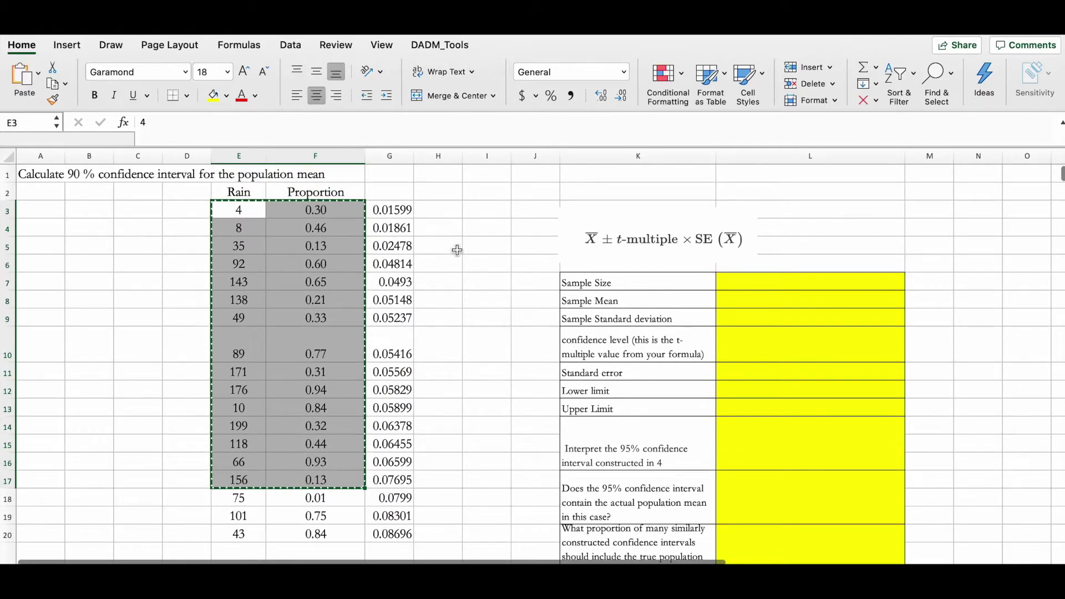
{"action": "left_click", "coordinate": [451, 214]}
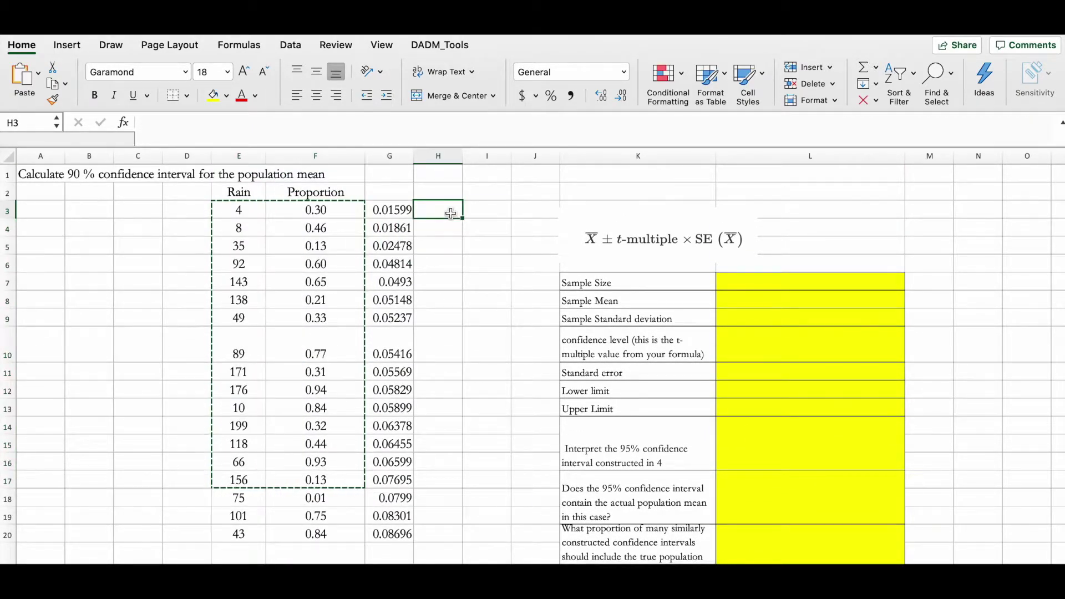
{"action": "key", "text": "super+v"}
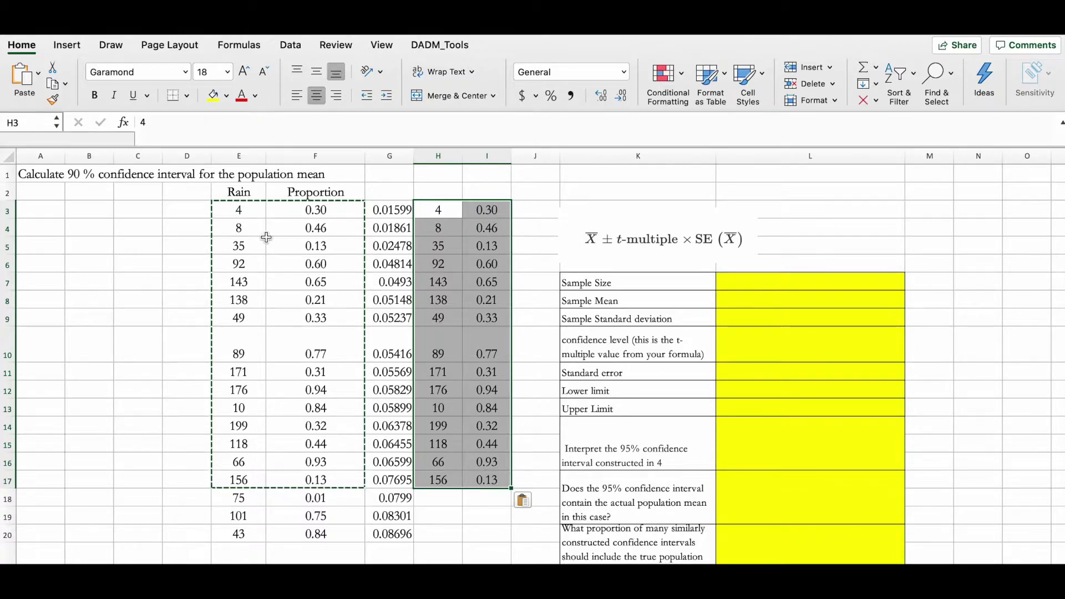
Paste the Rain and Proportion headers into H2 and widen column I to fit.
{"action": "left_click_drag", "start_coordinate": [239, 192], "coordinate": [318, 190]}
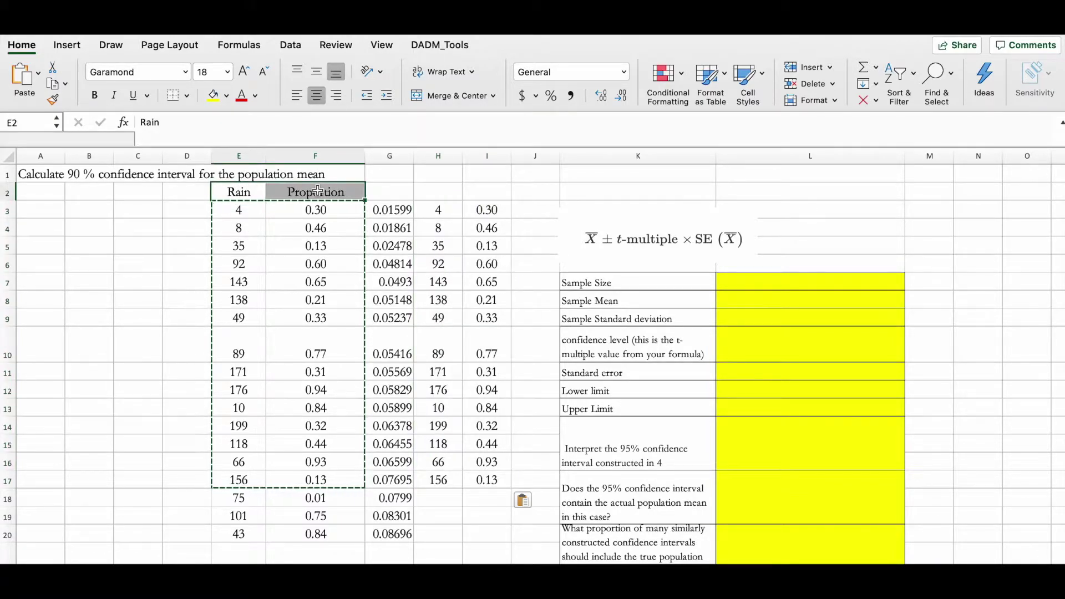
{"action": "key", "text": "super+c"}
{"action": "left_click", "coordinate": [441, 188]}
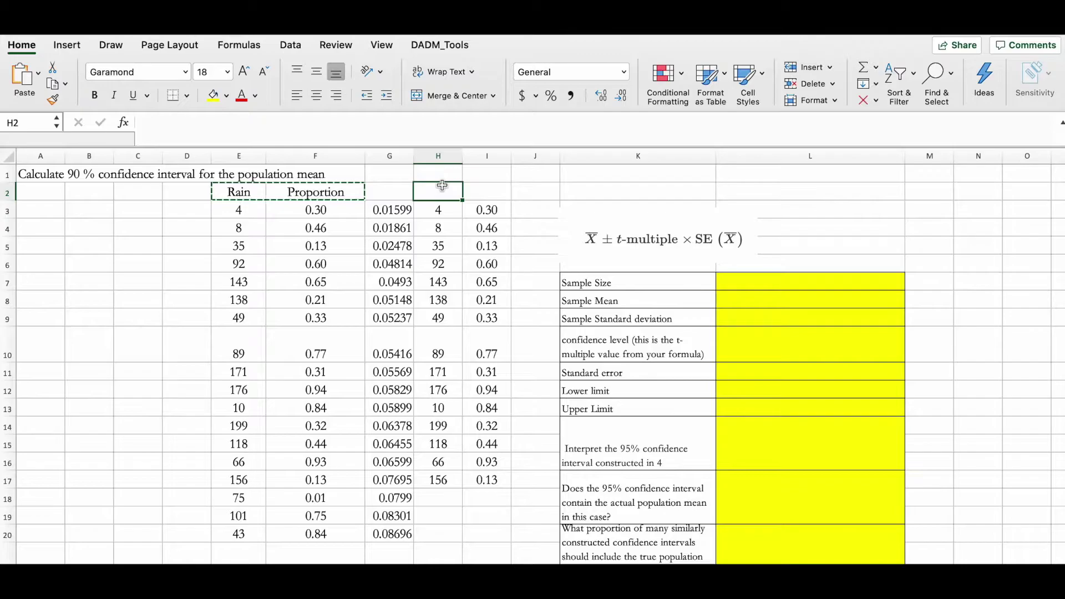
{"action": "key", "text": "super+v"}
{"action": "left_click", "coordinate": [390, 156]}
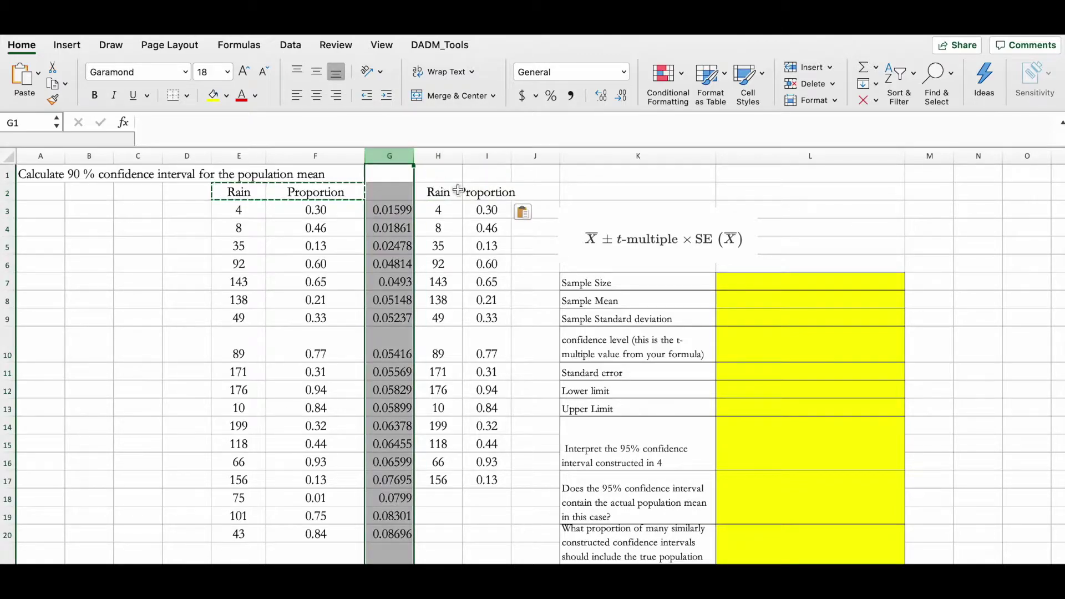
{"action": "left_click", "coordinate": [439, 192]}
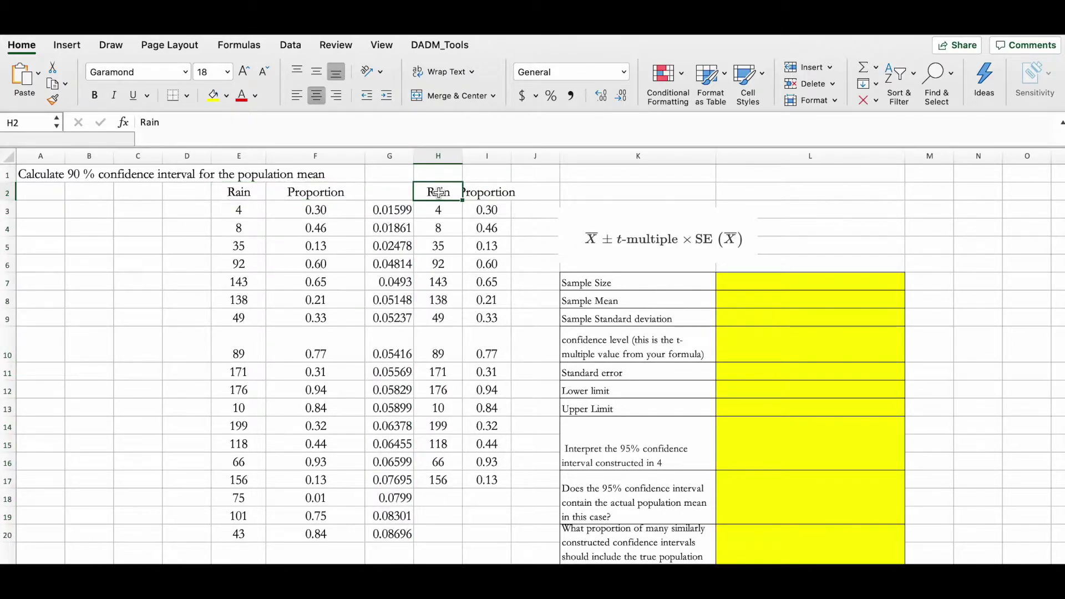
{"action": "left_click_drag", "start_coordinate": [511, 155], "coordinate": [531, 156]}
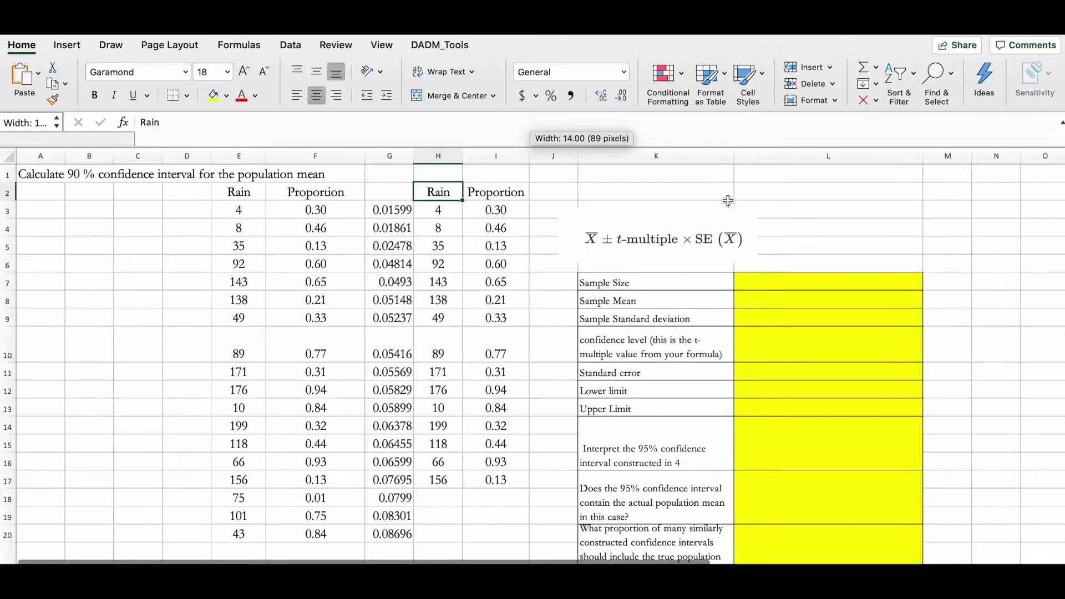
Apply All Borders to the sample table H2:I17.
{"action": "left_click_drag", "start_coordinate": [438, 191], "coordinate": [505, 481]}
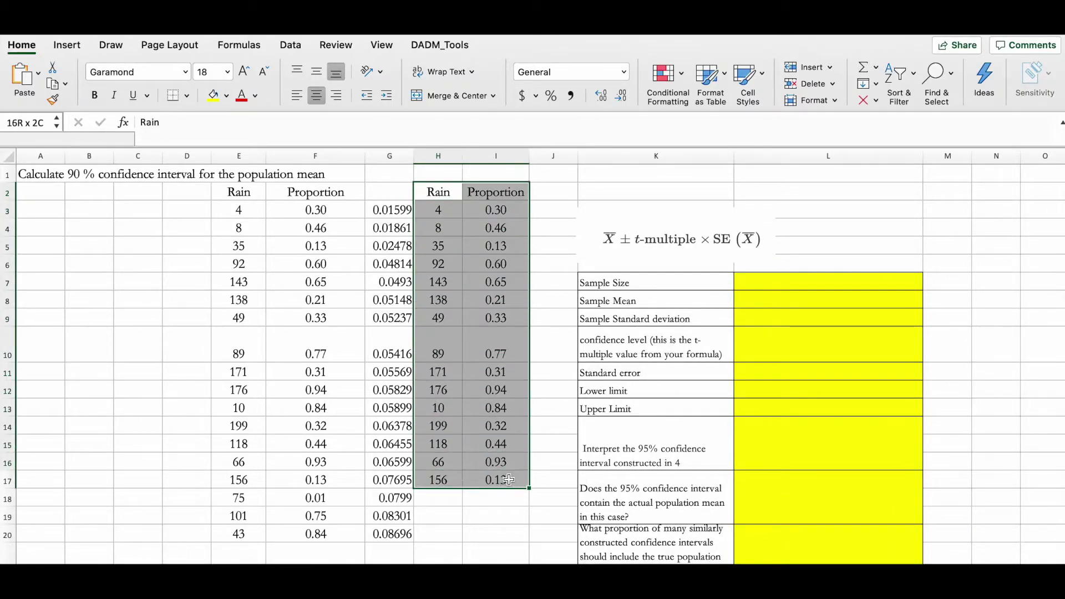
{"action": "left_click", "coordinate": [186, 99]}
{"action": "left_click", "coordinate": [216, 233]}
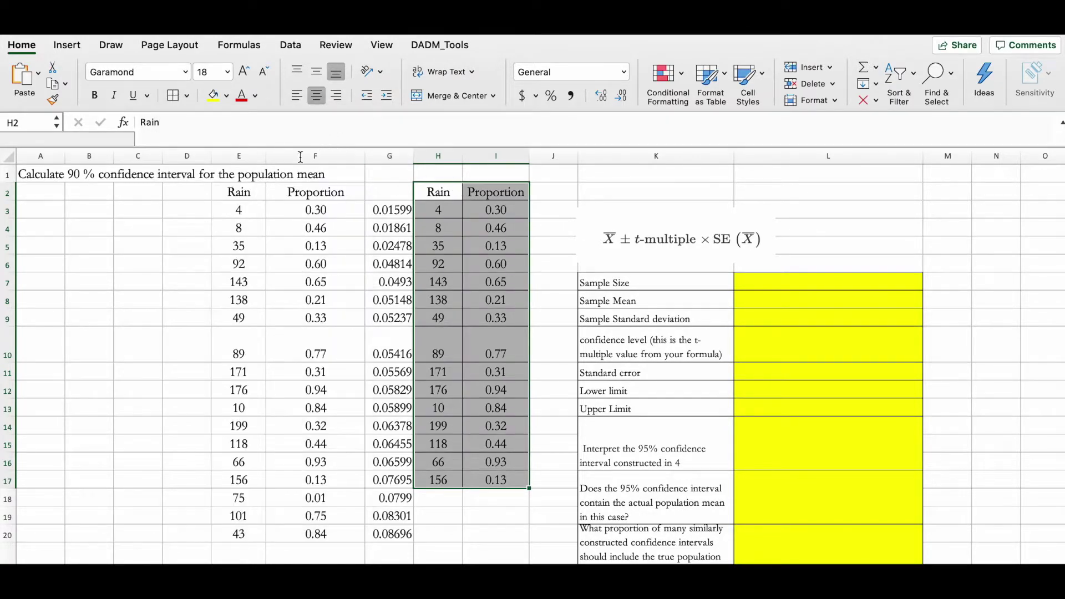
Hide the original data columns E through G.
{"action": "left_click_drag", "start_coordinate": [221, 192], "coordinate": [389, 560]}
{"action": "left_click", "coordinate": [115, 409]}
{"action": "scroll", "coordinate": [115, 409], "scroll_direction": "up", "scroll_amount": 5}
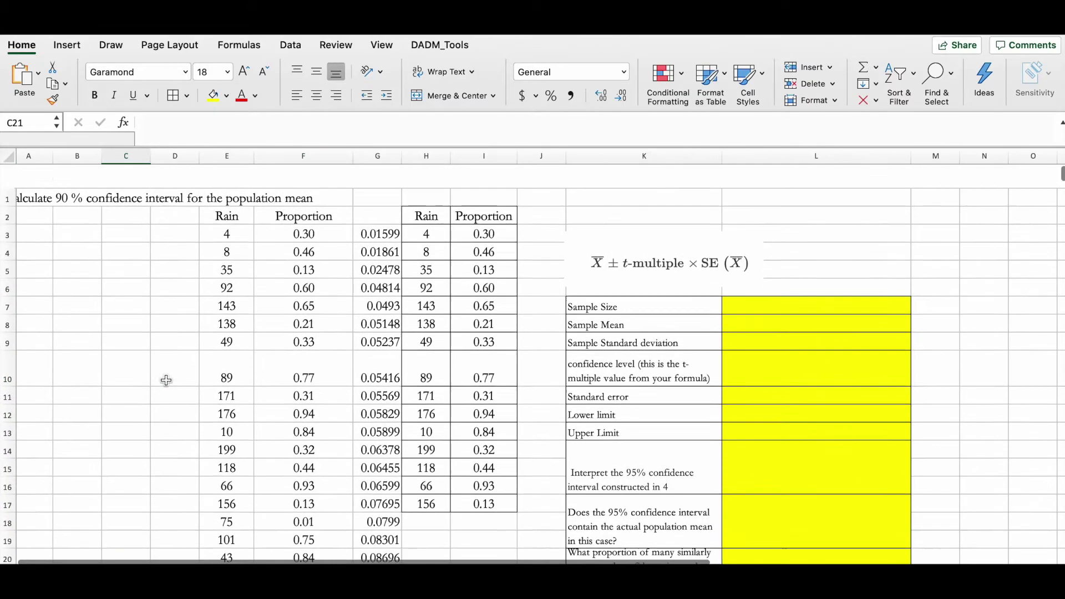
{"action": "left_click_drag", "start_coordinate": [227, 156], "coordinate": [377, 155]}
{"action": "right_click", "coordinate": [336, 160]}
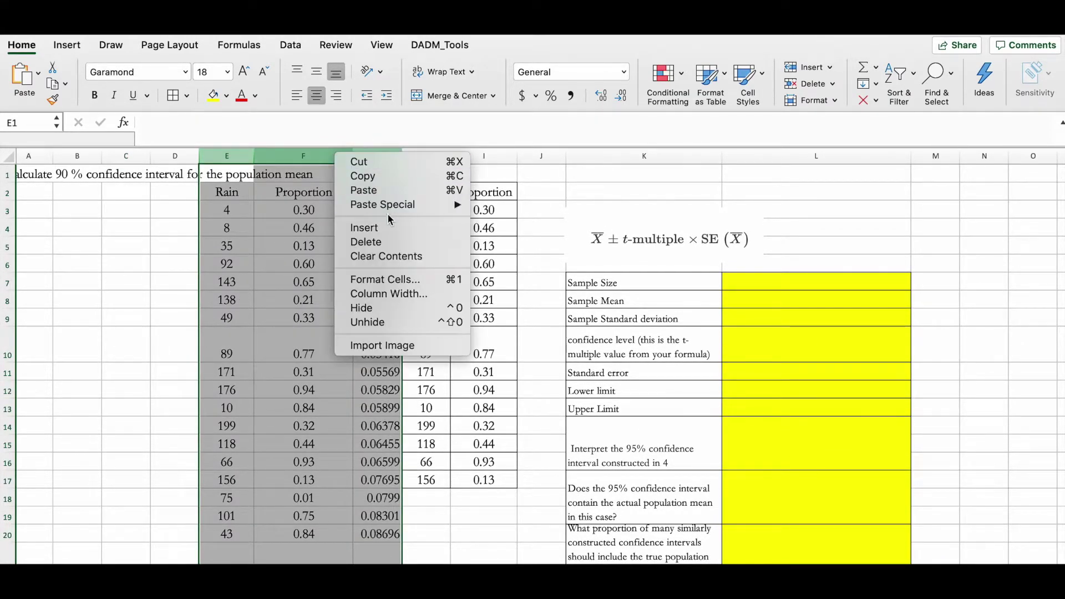
{"action": "left_click", "coordinate": [401, 309]}
Move the confidence-interval formula image left into column K.
{"action": "left_click_drag", "start_coordinate": [569, 266], "coordinate": [365, 265]}
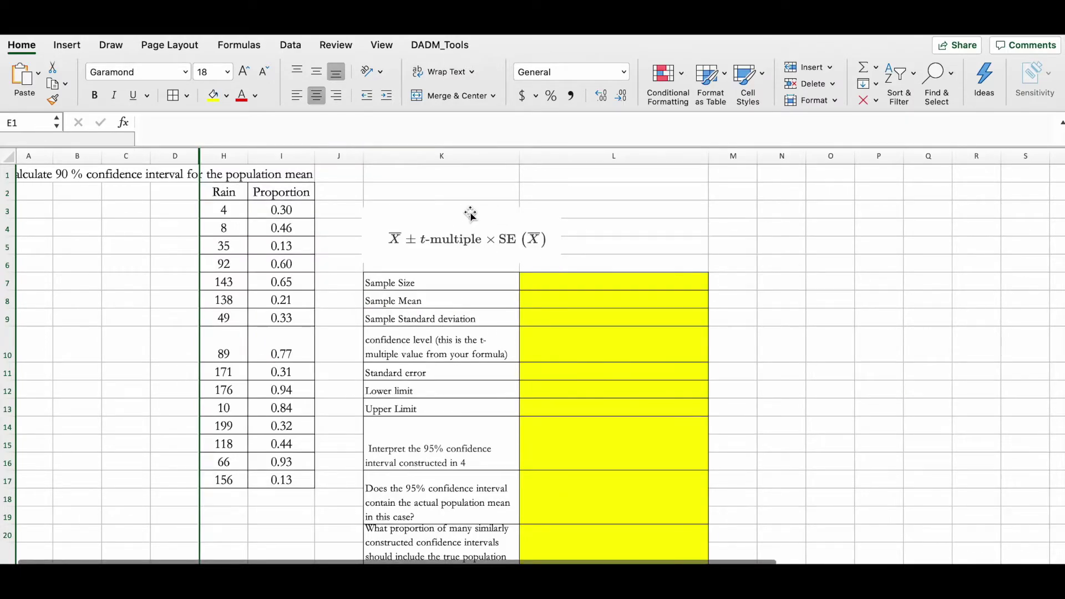
{"action": "left_click", "coordinate": [431, 191]}
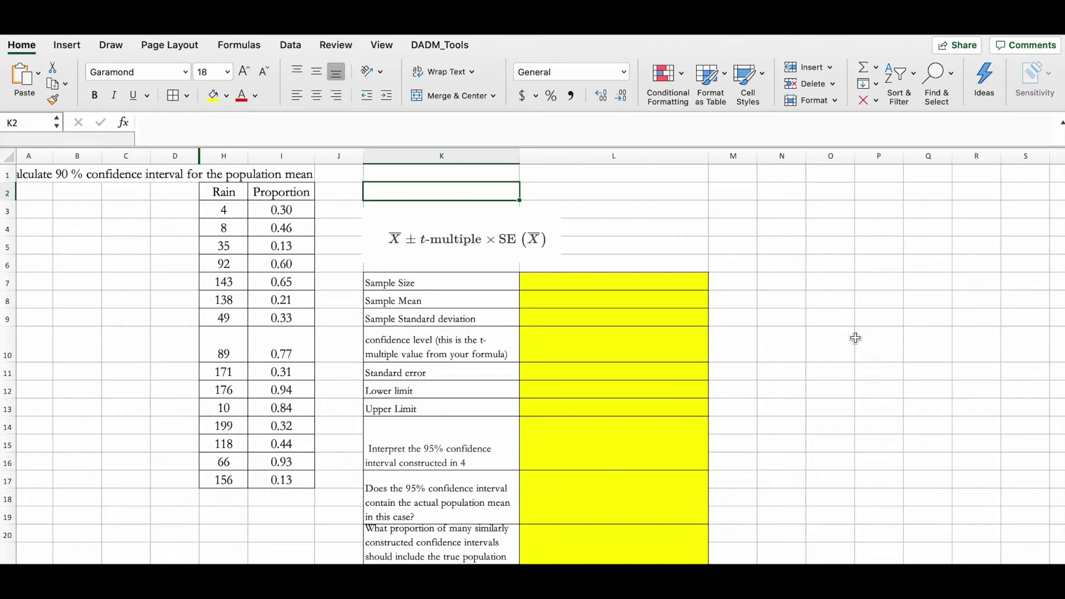
{"action": "left_click", "coordinate": [595, 300]}
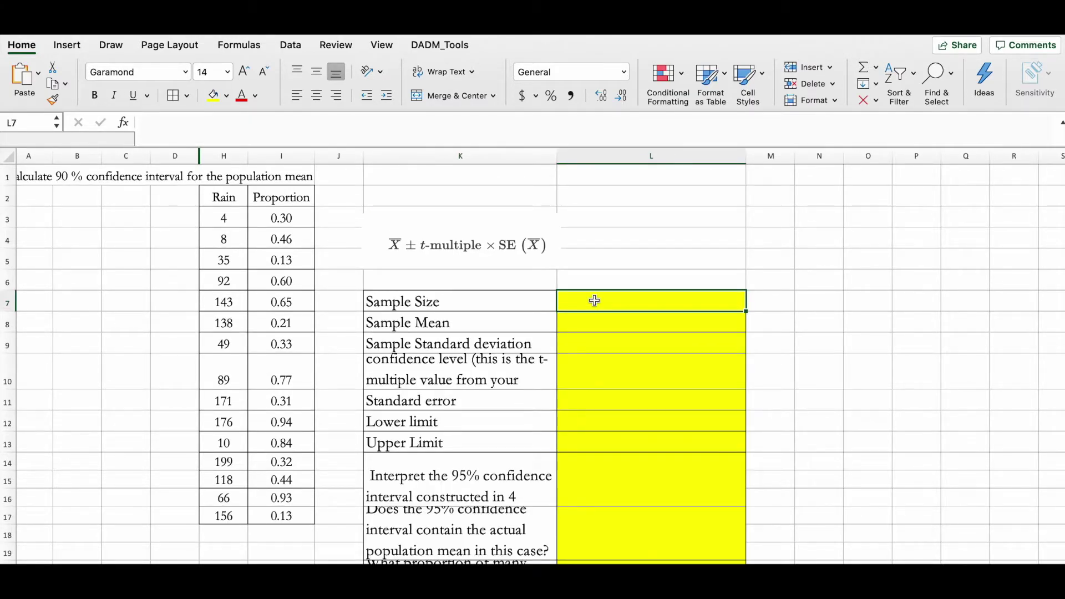
Enter =COUNT(H3:H17) in L7, giving a sample size of 15.
{"action": "type", "text": "=count"}
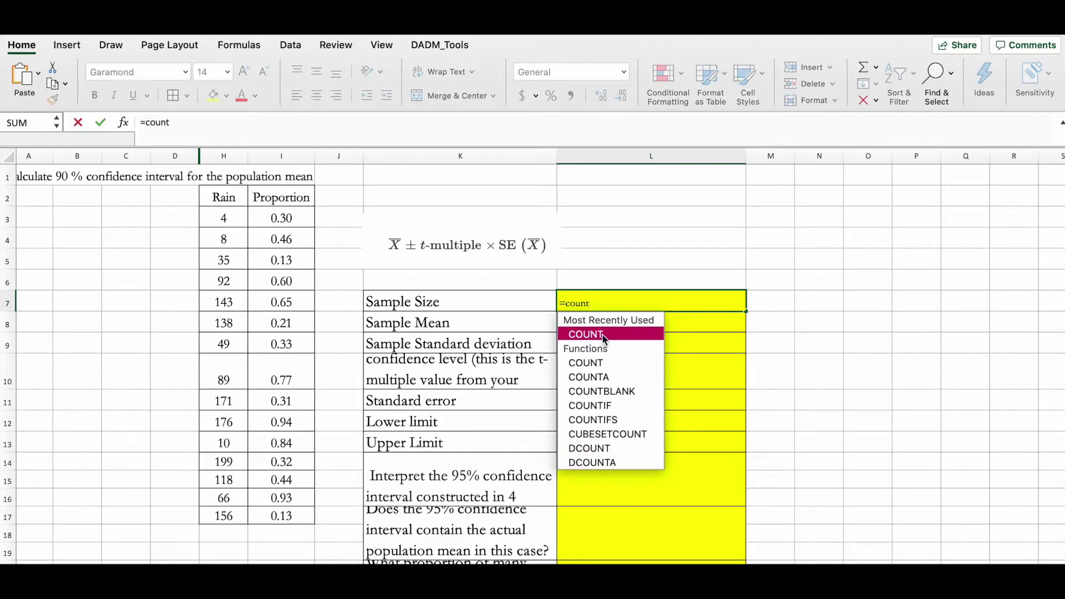
{"action": "double_click", "coordinate": [601, 334]}
{"action": "left_click", "coordinate": [230, 216]}
{"action": "left_click_drag", "start_coordinate": [230, 217], "coordinate": [217, 515]}
{"action": "type", "text": ")"}
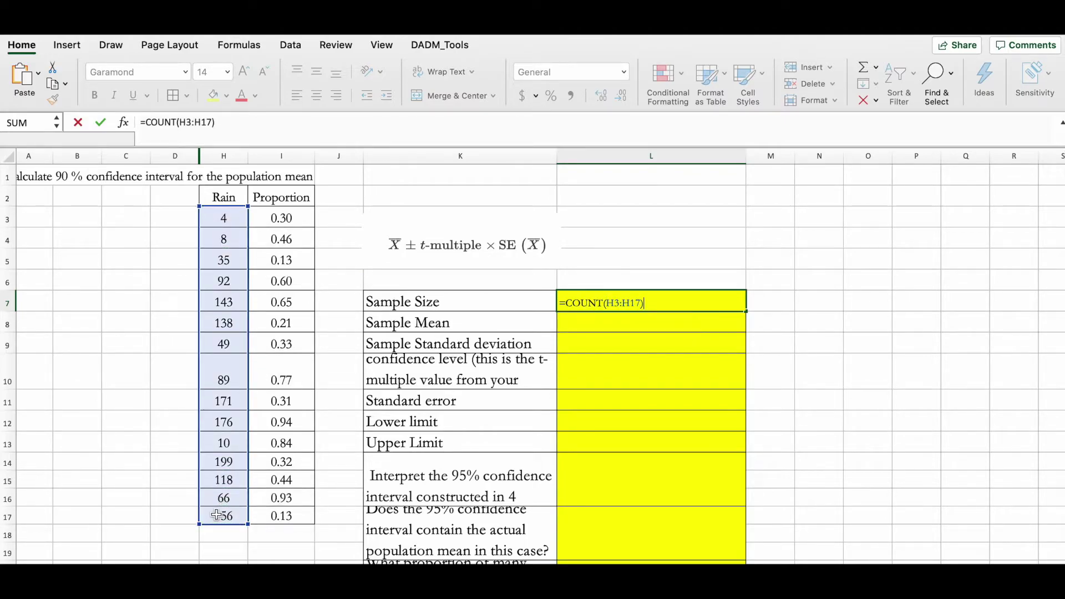
{"action": "key", "text": "Return"}
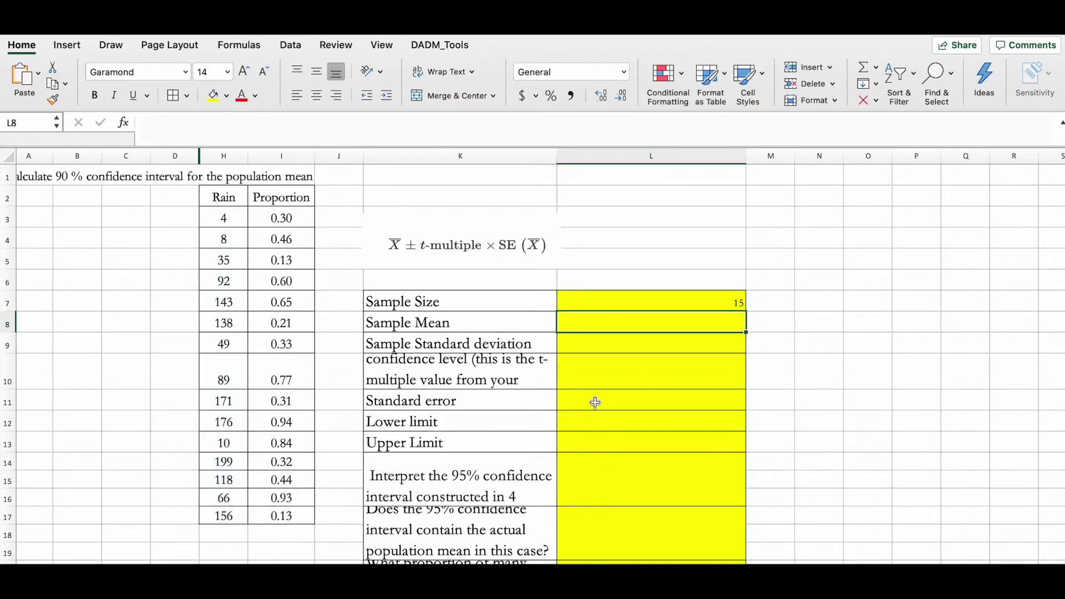
Set column L to font size 21 with centred alignment.
{"action": "left_click", "coordinate": [644, 156]}
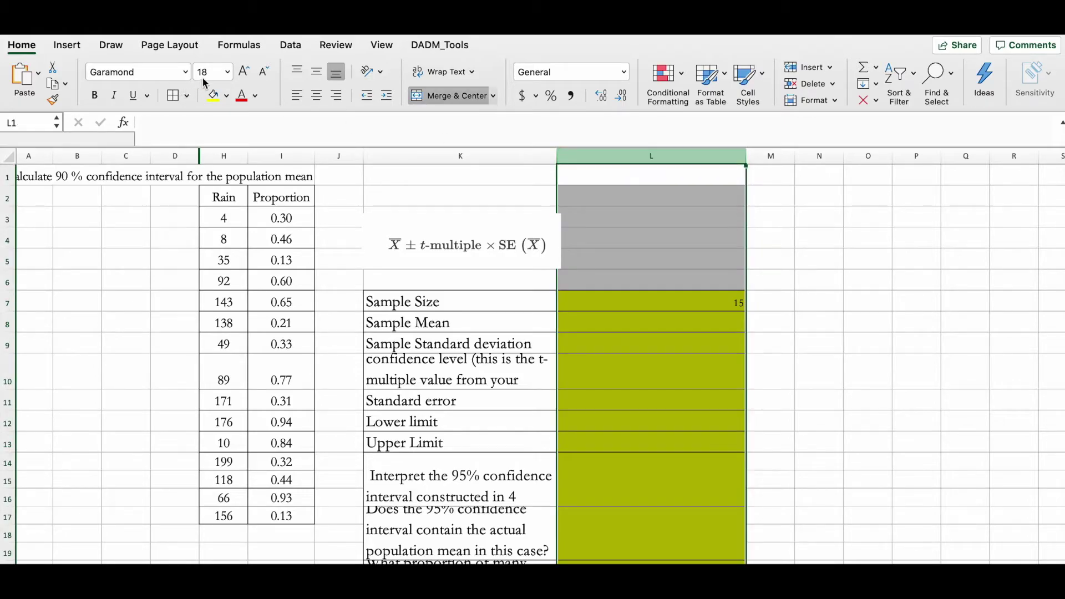
{"action": "left_click", "coordinate": [207, 72]}
{"action": "type", "text": "21"}
{"action": "key", "text": "Return"}
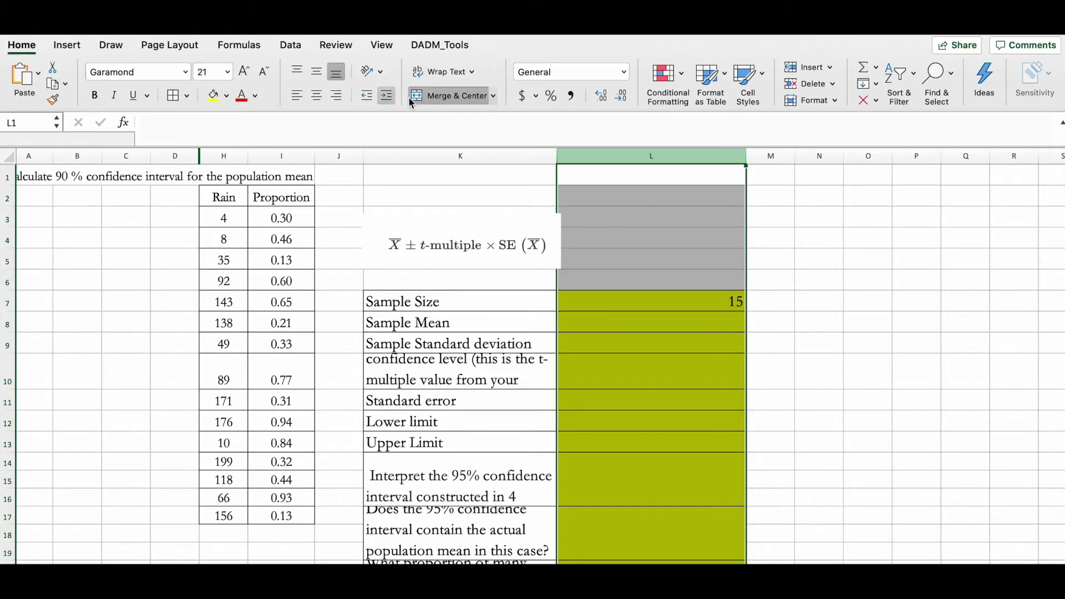
{"action": "left_click", "coordinate": [319, 99]}
{"action": "left_click", "coordinate": [666, 327]}
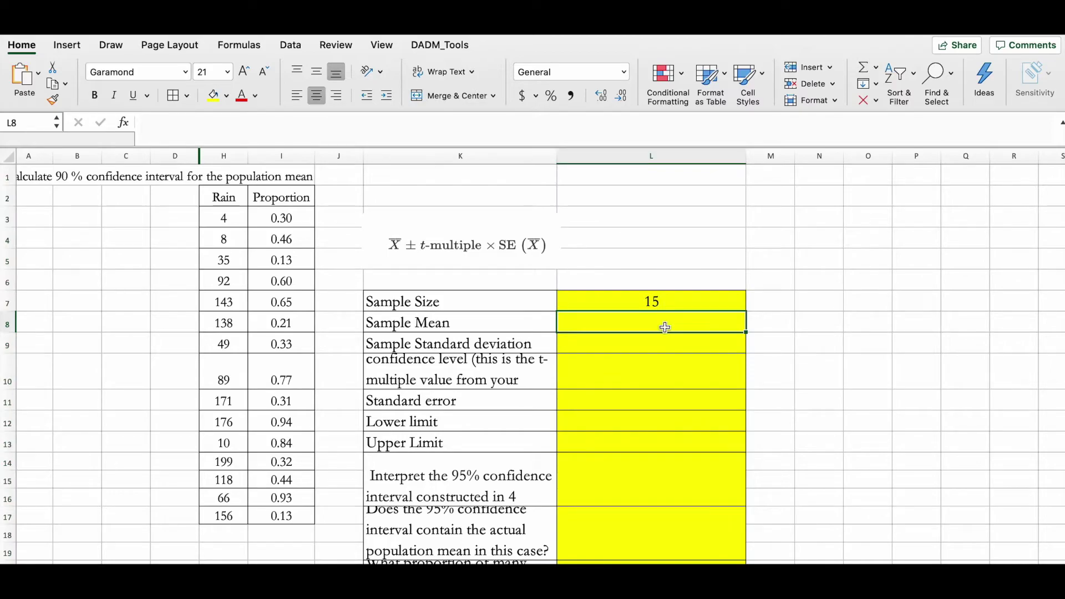
Enter =AVERAGE(I3:I17) in L8 for a sample mean of 0.49.
{"action": "type", "text": "=avera"}
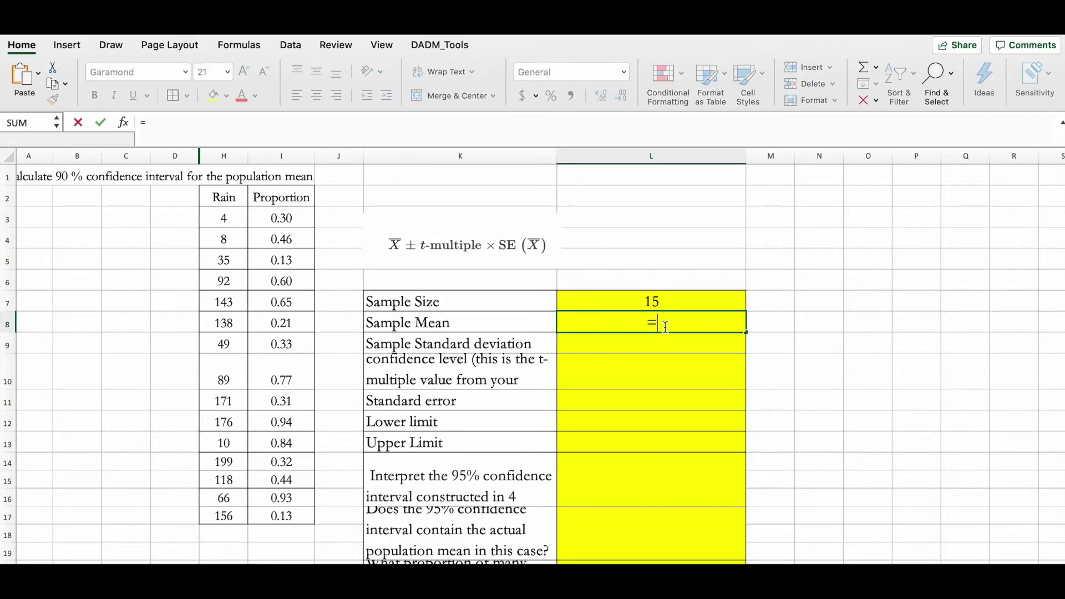
{"action": "double_click", "coordinate": [610, 356]}
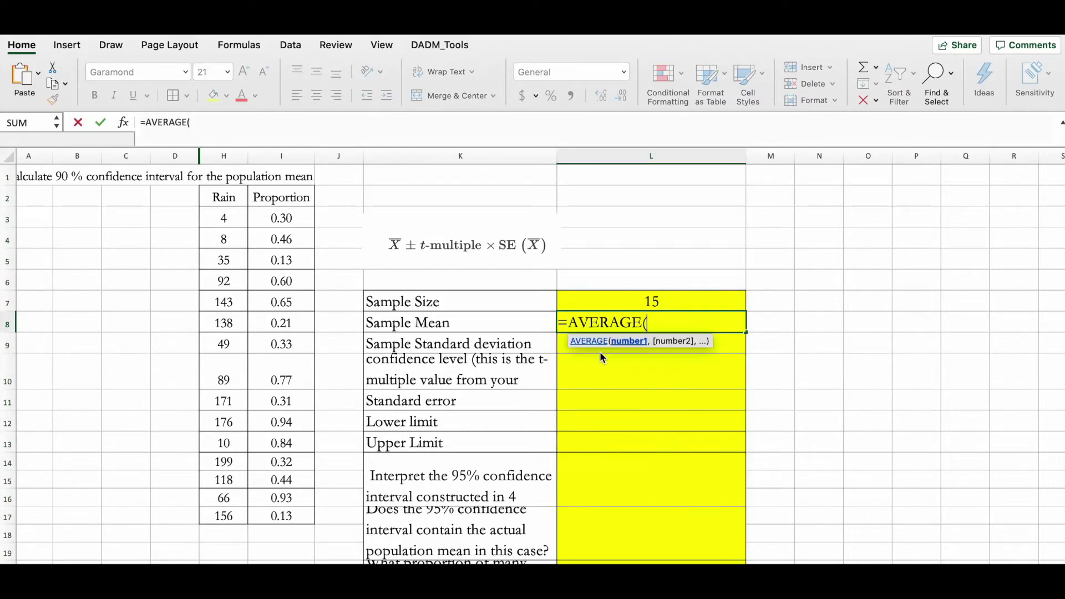
{"action": "left_click", "coordinate": [295, 255]}
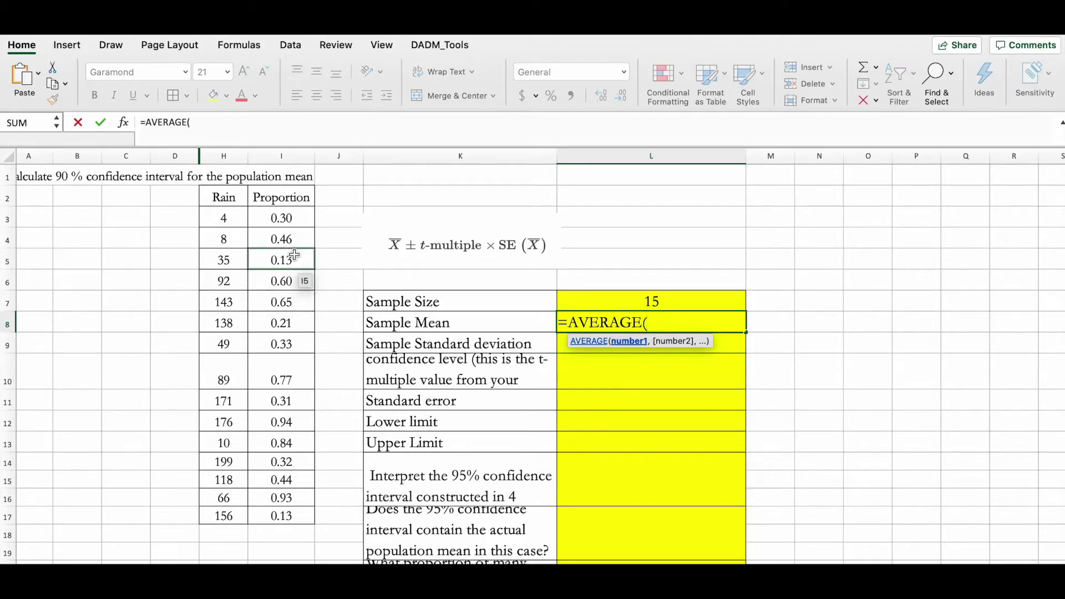
{"action": "left_click_drag", "start_coordinate": [286, 219], "coordinate": [282, 516]}
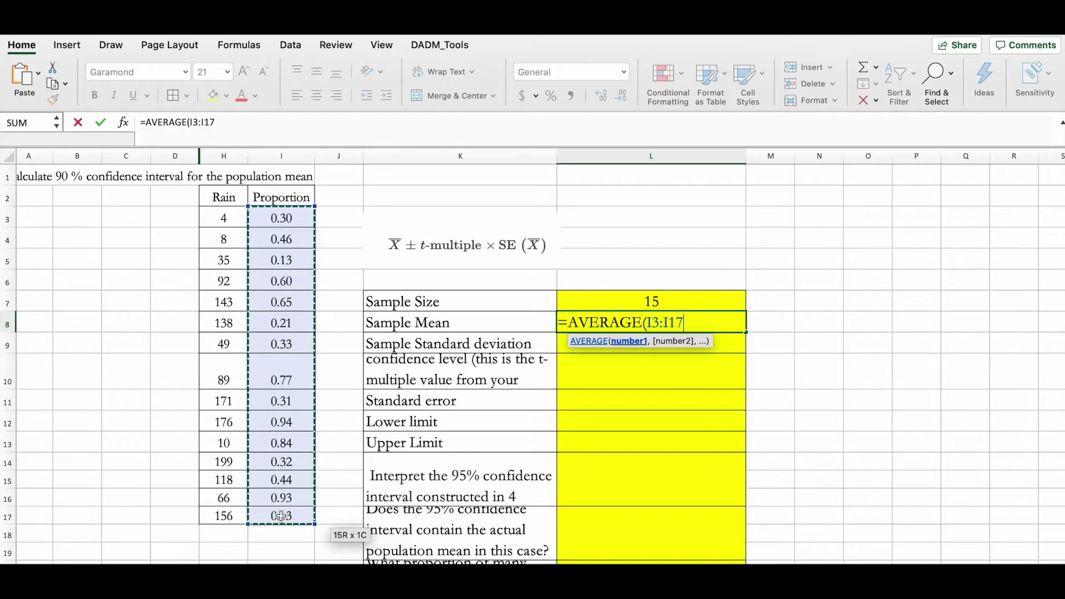
{"action": "type", "text": ")"}
{"action": "key", "text": "Return"}
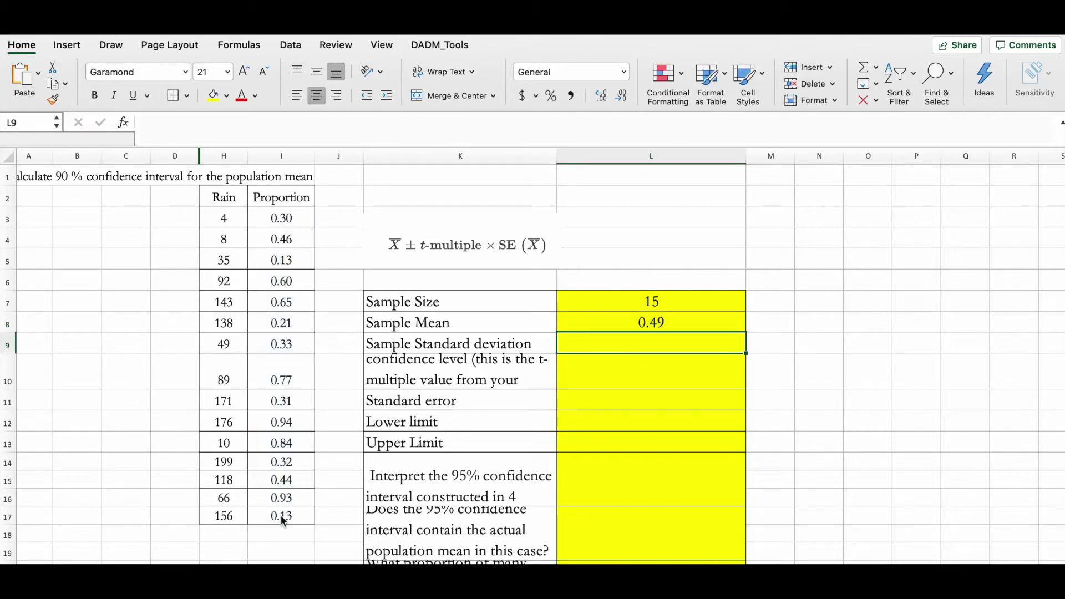
Enter =STDEV.S(I3:I17) in L9, giving 0.280088171.
{"action": "type", "text": "="}
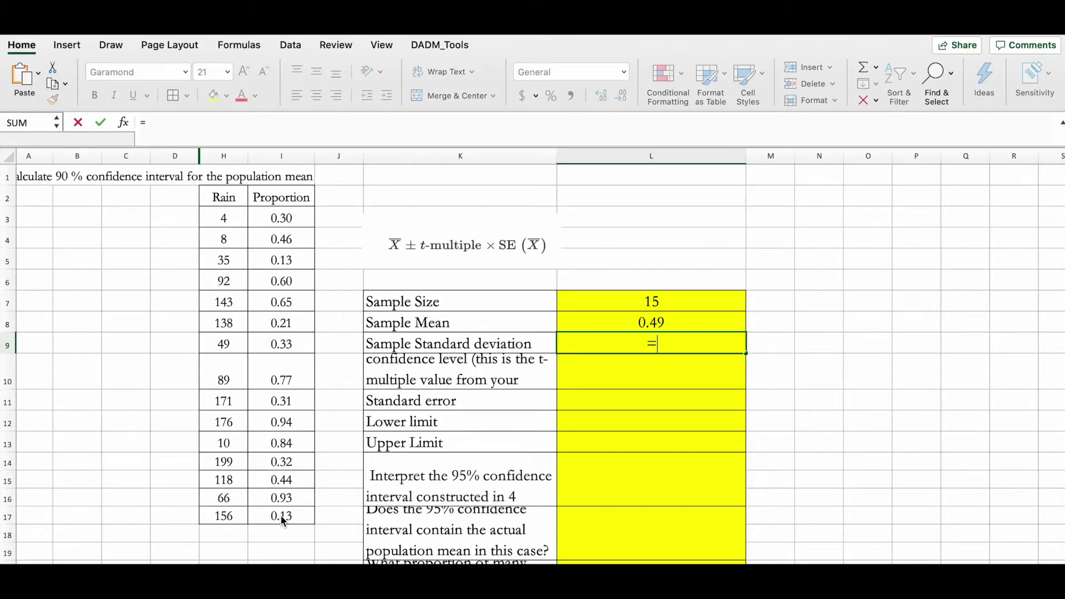
{"action": "type", "text": "stde"}
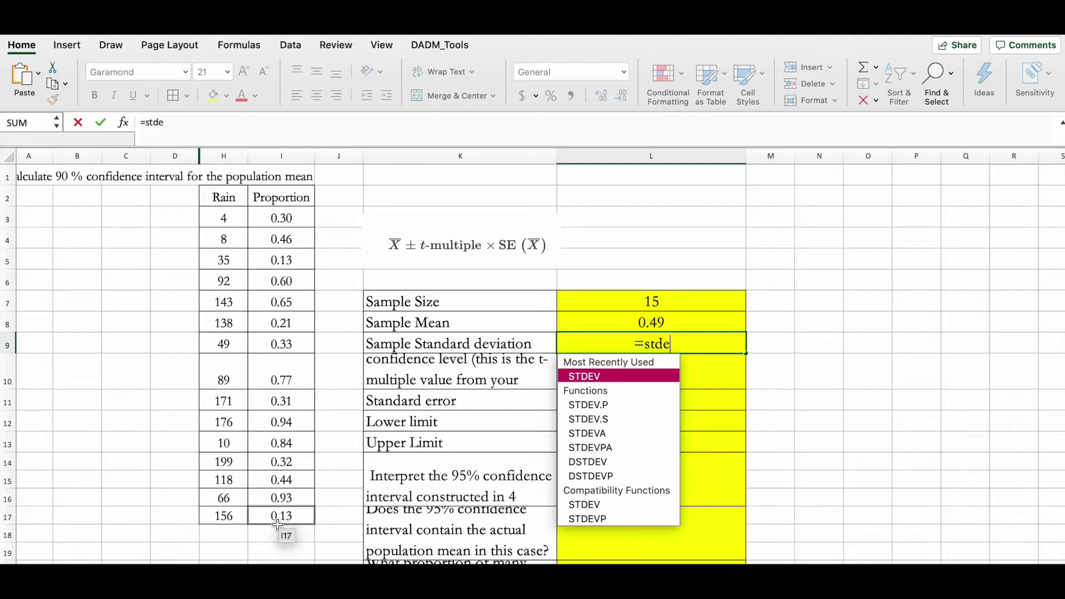
{"action": "double_click", "coordinate": [608, 419]}
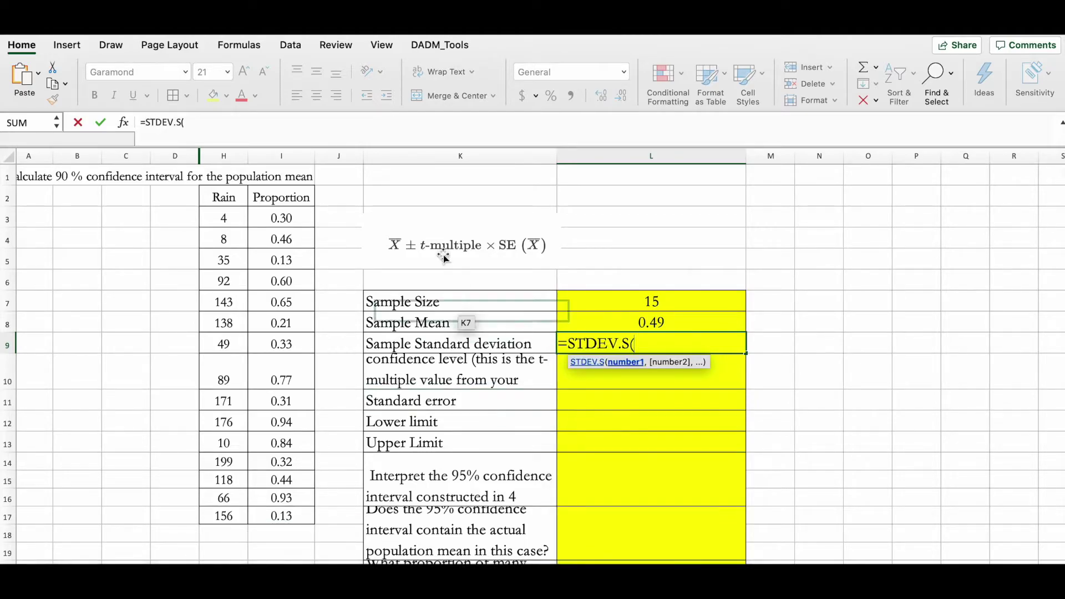
{"action": "left_click", "coordinate": [294, 219]}
{"action": "left_click_drag", "start_coordinate": [296, 277], "coordinate": [293, 508]}
{"action": "type", "text": ")"}
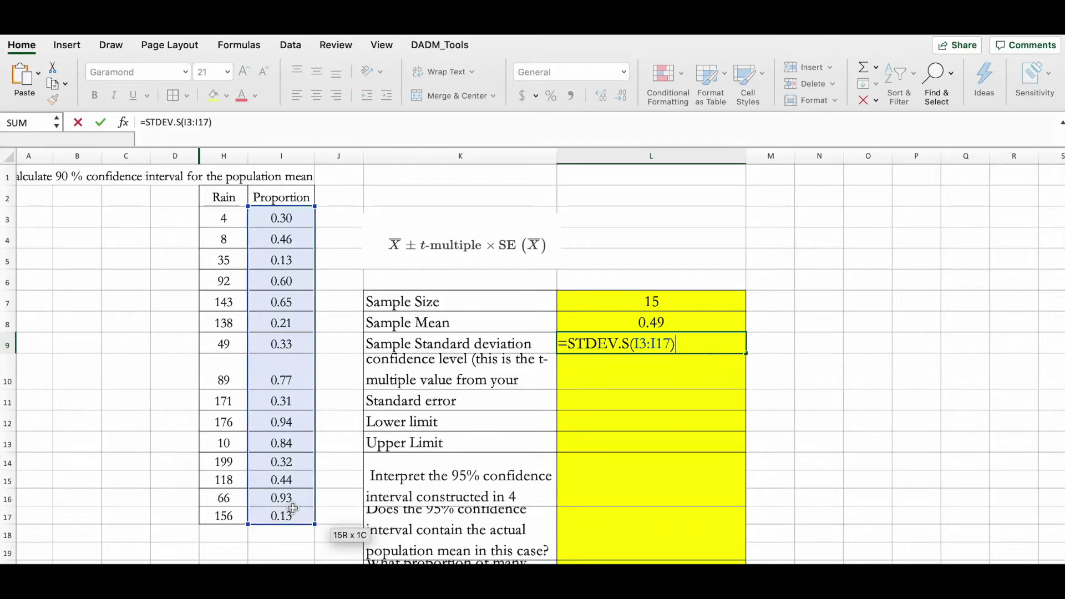
{"action": "key", "text": "Return"}
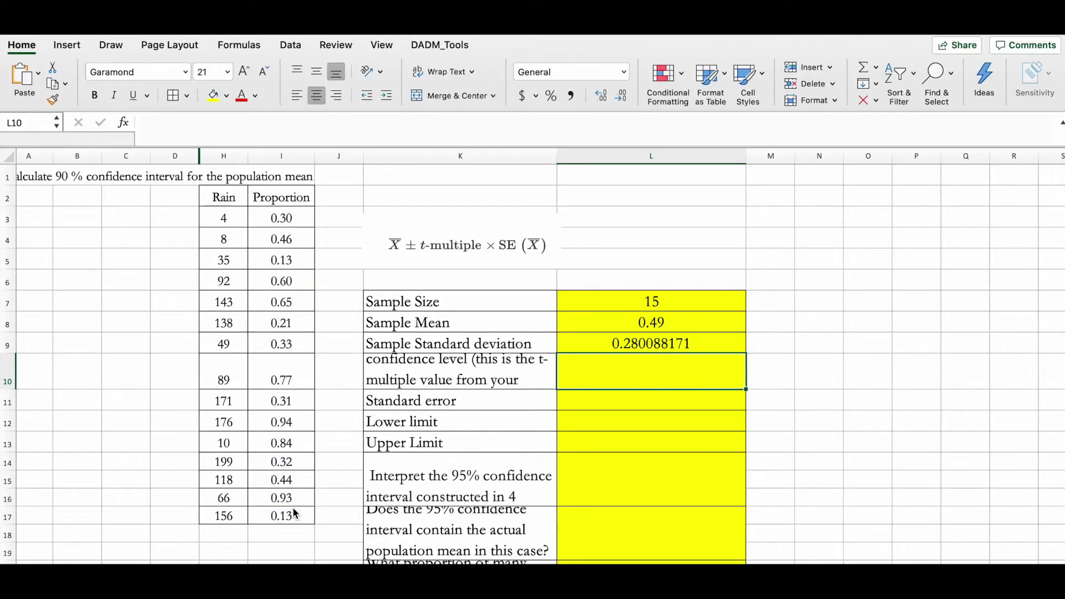
Check the formula image and the sample mean formula in L8.
{"action": "left_click", "coordinate": [454, 237]}
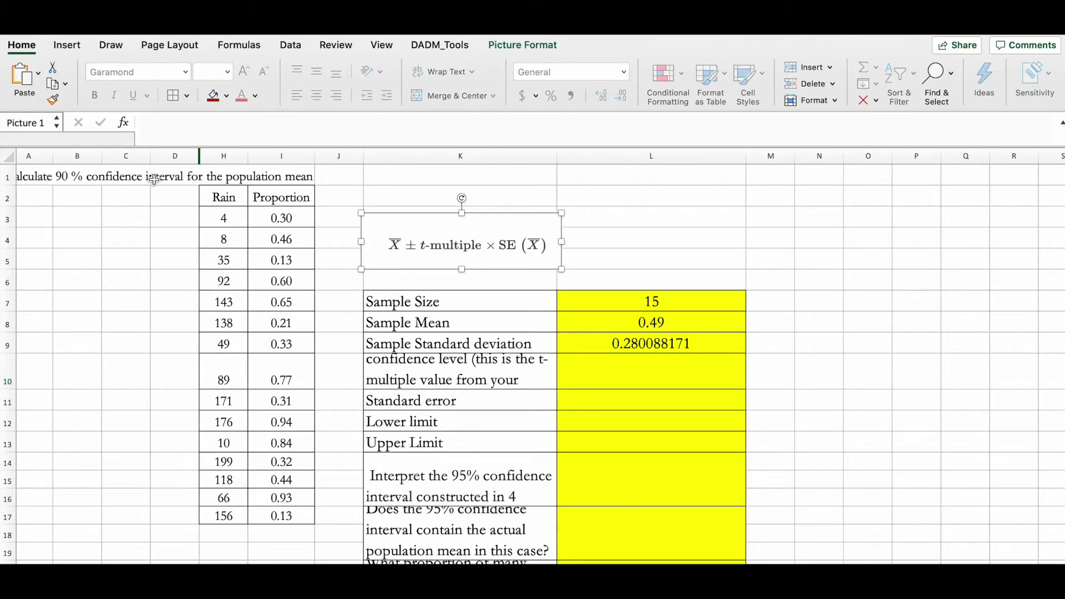
{"action": "left_click", "coordinate": [620, 362]}
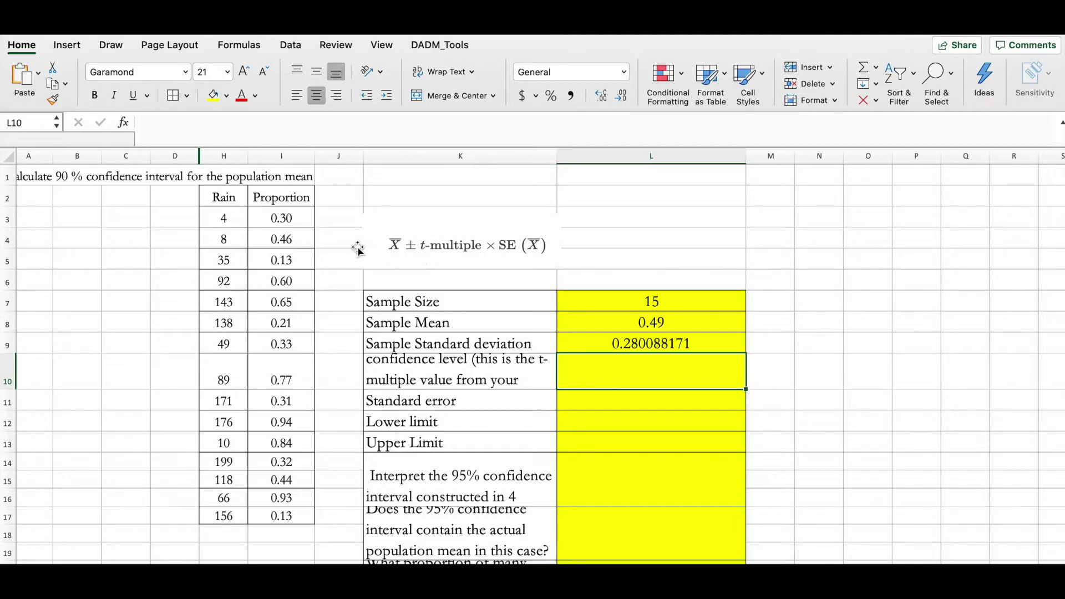
{"action": "left_click", "coordinate": [647, 323]}
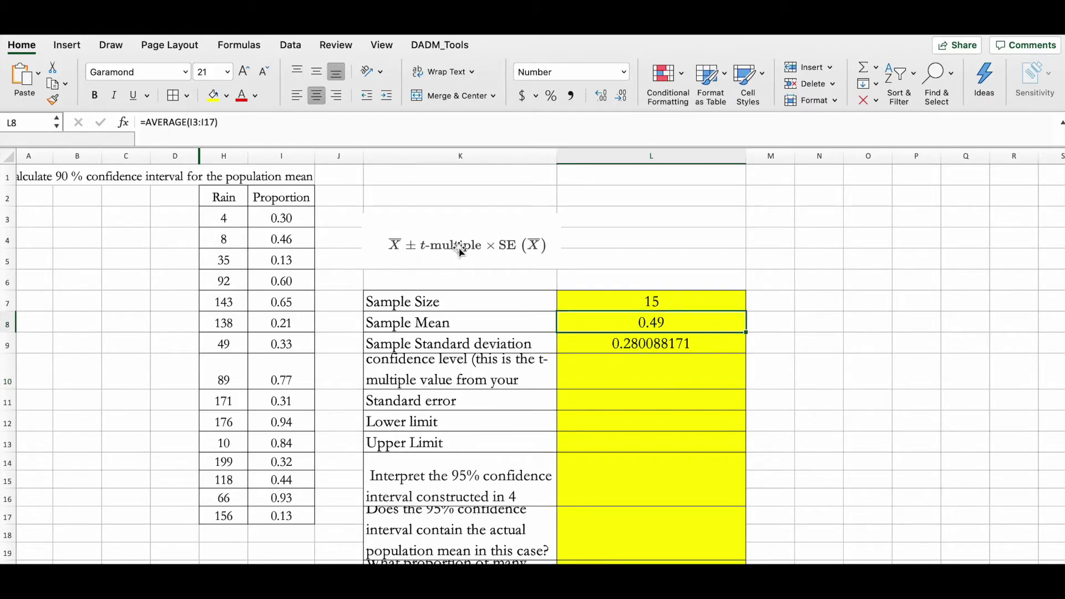
{"action": "left_click", "coordinate": [620, 368]}
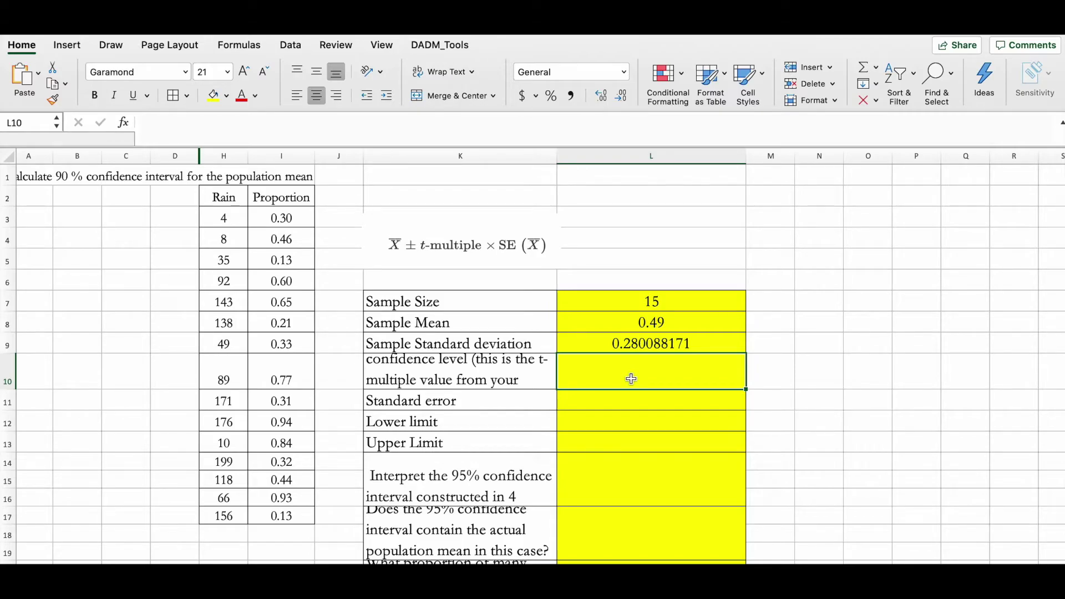
Enter =T.INV.2T(1-.90,14) in L10, returning 1.761310136.
{"action": "scroll", "coordinate": [631, 379], "scroll_direction": "left", "scroll_amount": 1}
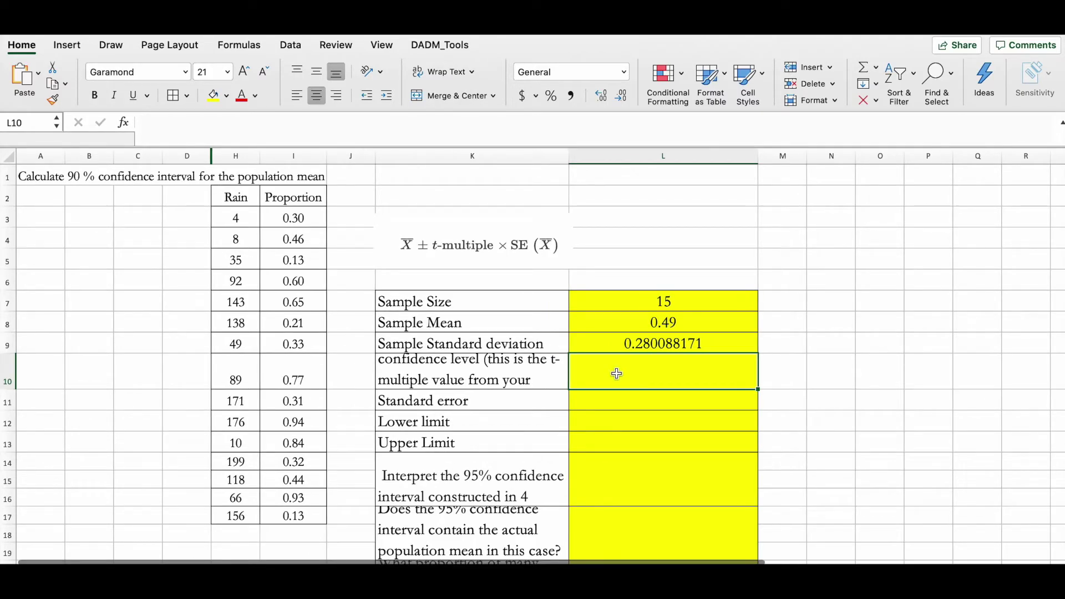
{"action": "type", "text": "=t."}
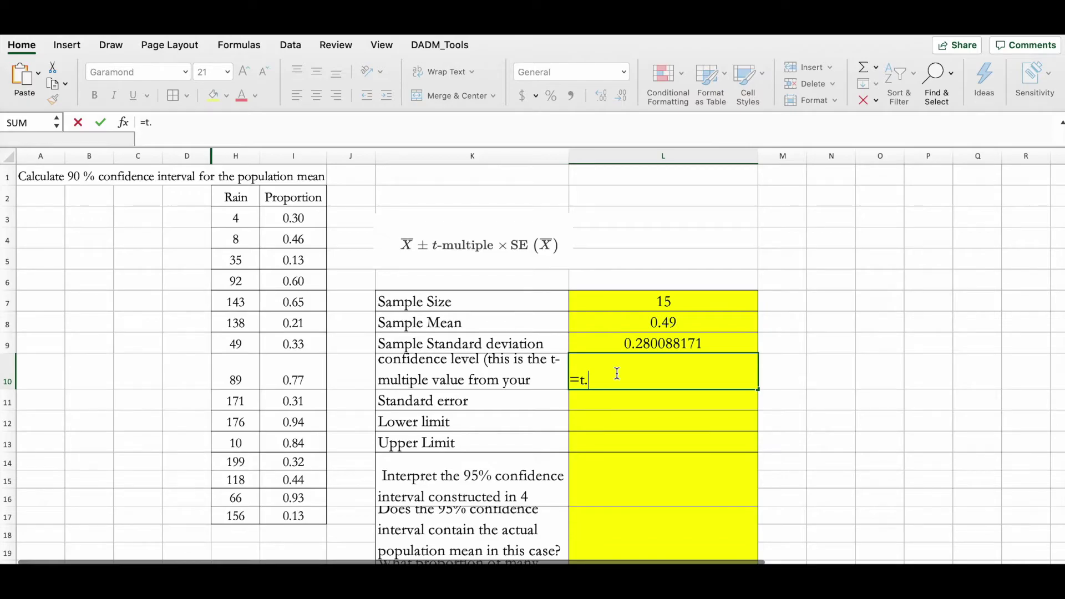
{"action": "type", "text": "in"}
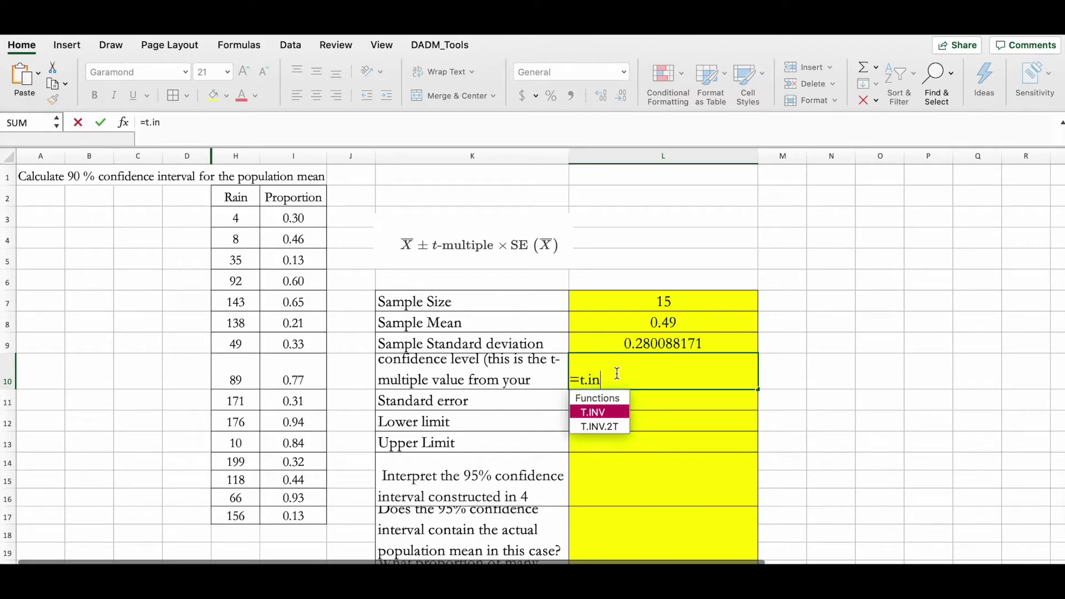
{"action": "double_click", "coordinate": [604, 426]}
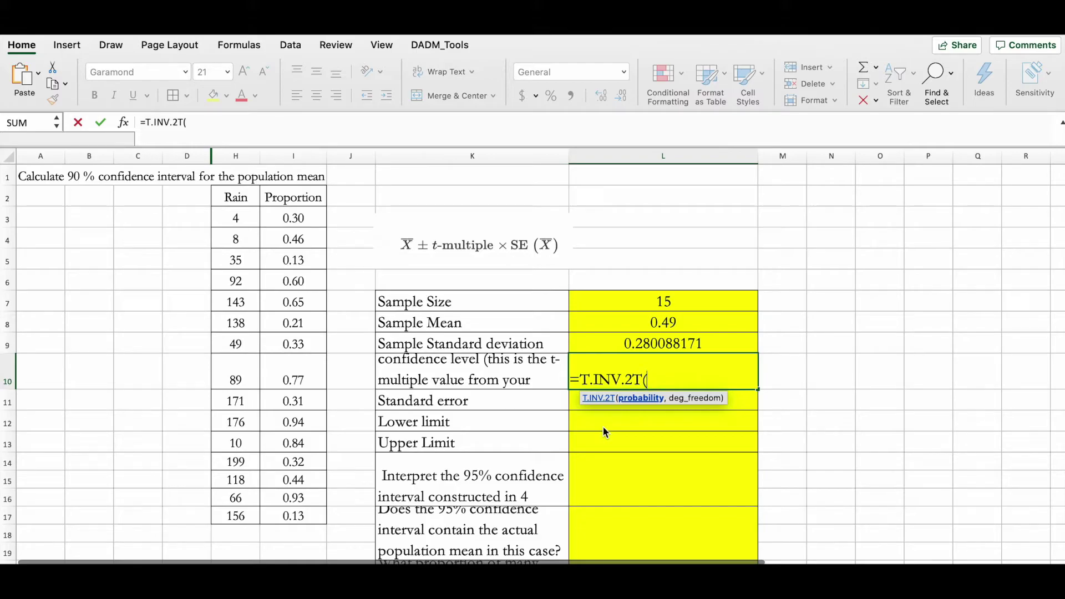
{"action": "type", "text": "1-.90,"}
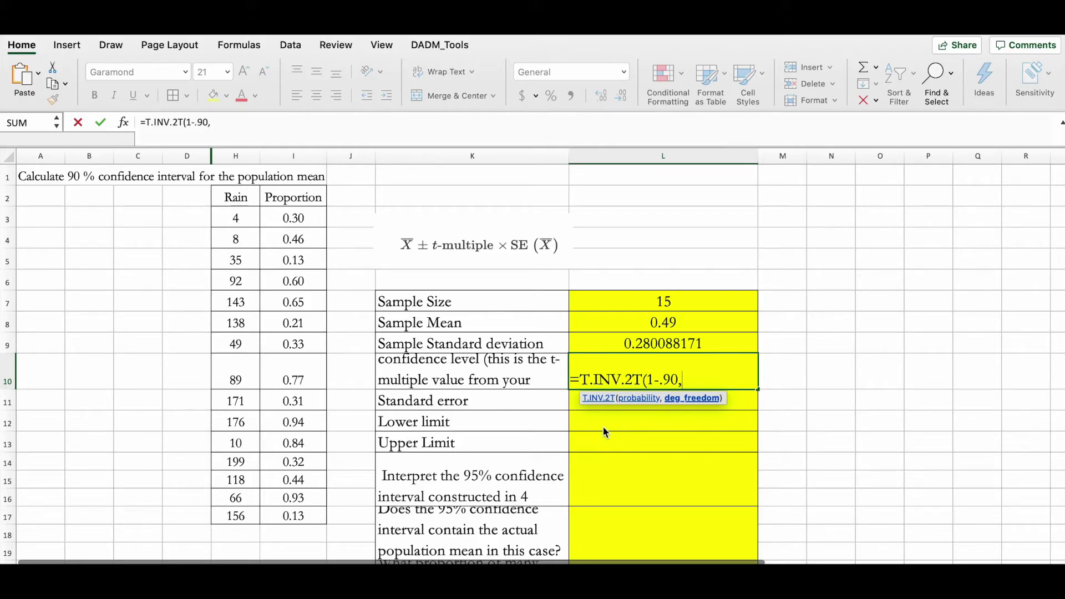
{"action": "type", "text": "4)"}
{"action": "key", "text": "Return"}
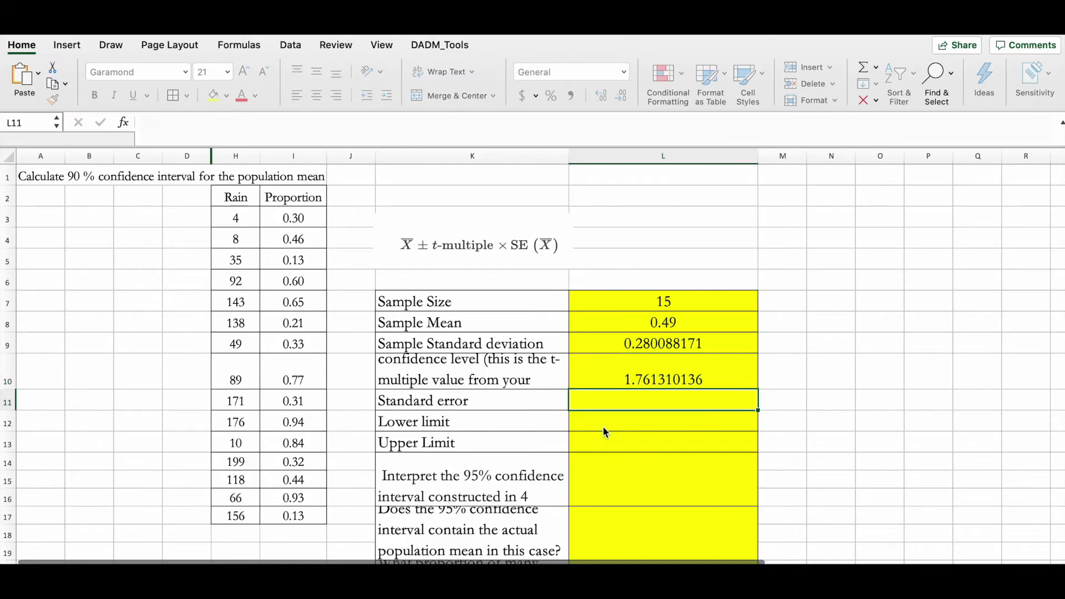
{"action": "left_click_drag", "start_coordinate": [632, 301], "coordinate": [666, 552]}
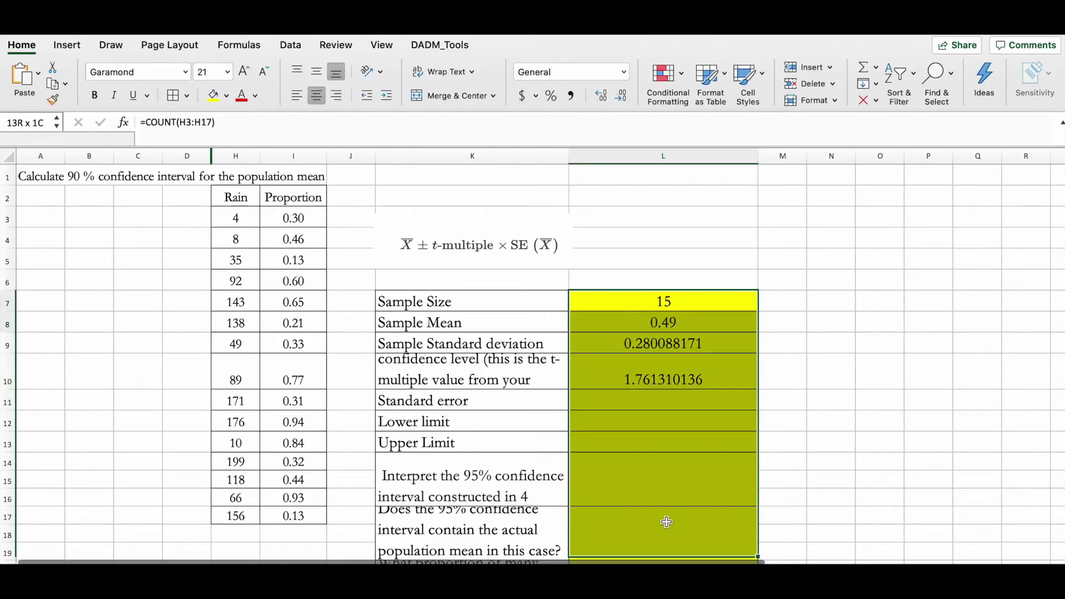
{"action": "left_click", "coordinate": [601, 97]}
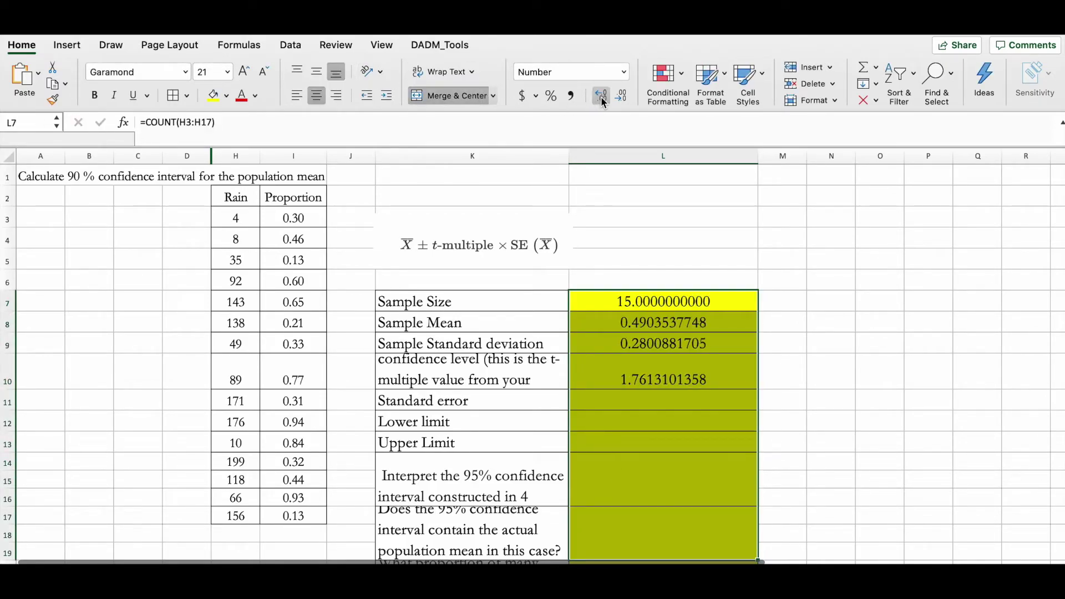
{"action": "left_click", "coordinate": [622, 97]}
{"action": "left_click", "coordinate": [622, 97]}
{"action": "left_click", "coordinate": [622, 97]}
{"action": "left_click", "coordinate": [622, 97]}
{"action": "left_click", "coordinate": [622, 97]}
{"action": "left_click", "coordinate": [622, 97]}
{"action": "left_click", "coordinate": [622, 97]}
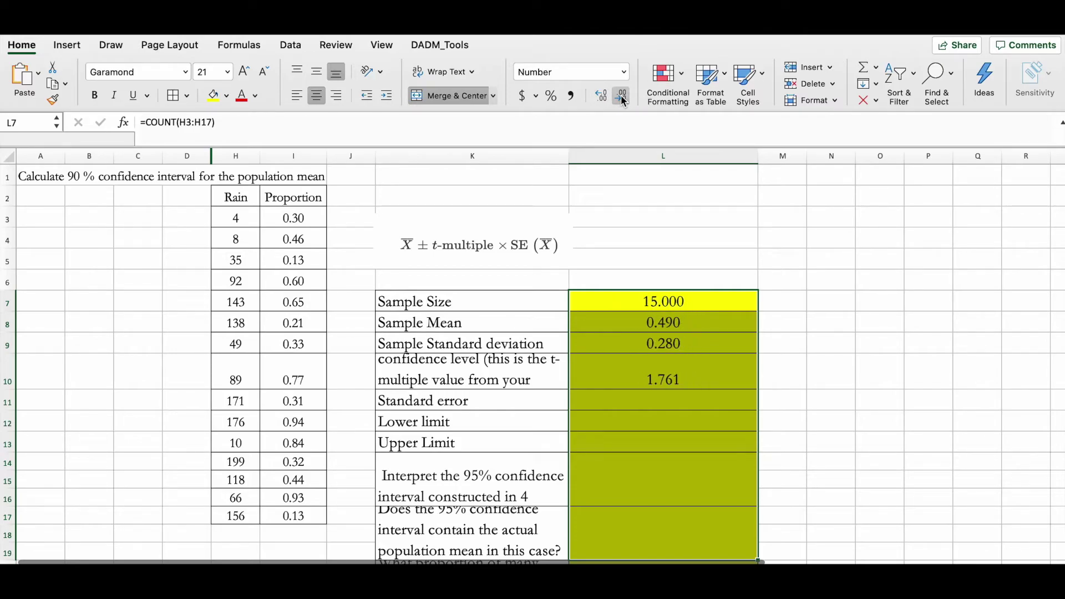
{"action": "left_click", "coordinate": [622, 97]}
{"action": "left_click", "coordinate": [700, 380]}
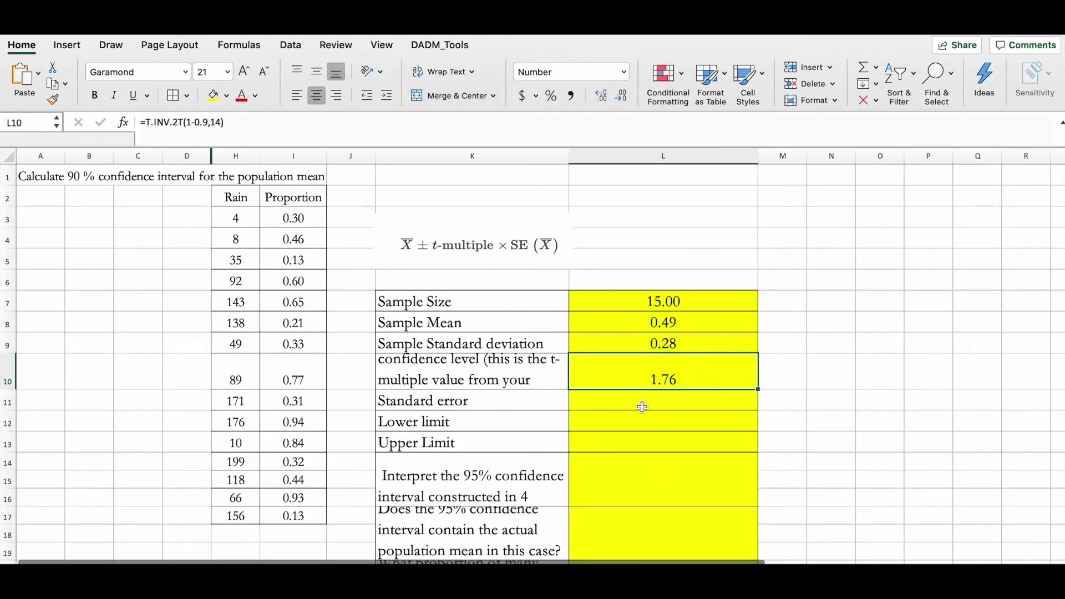
{"action": "left_click", "coordinate": [688, 393]}
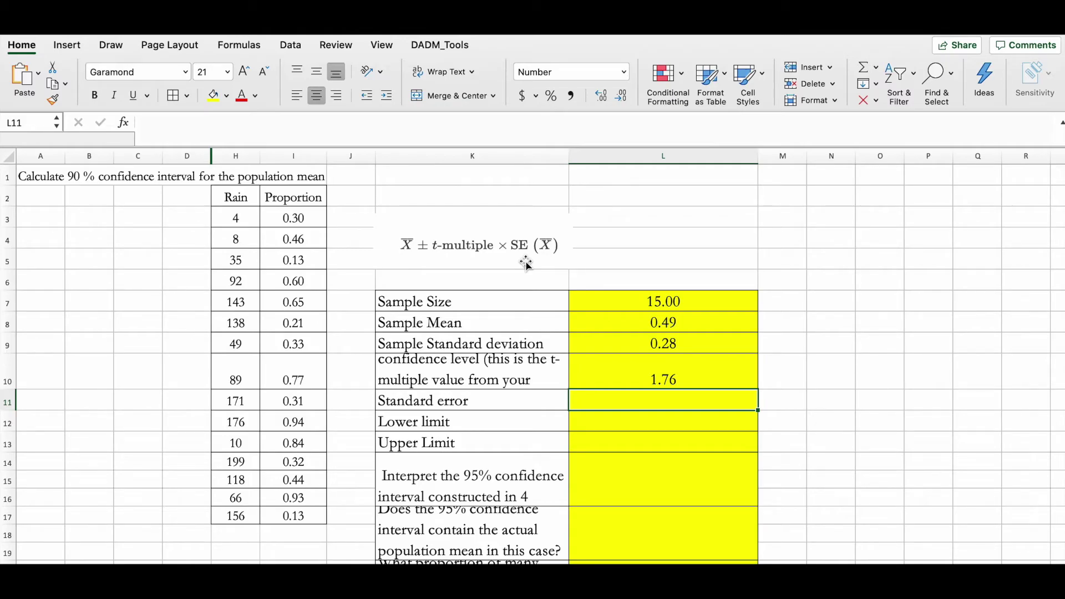
Enter =L9/SQRT(L7) in L11 so the standard error reads 0.07.
{"action": "type", "text": "="}
{"action": "left_click", "coordinate": [639, 344]}
{"action": "type", "text": "/"}
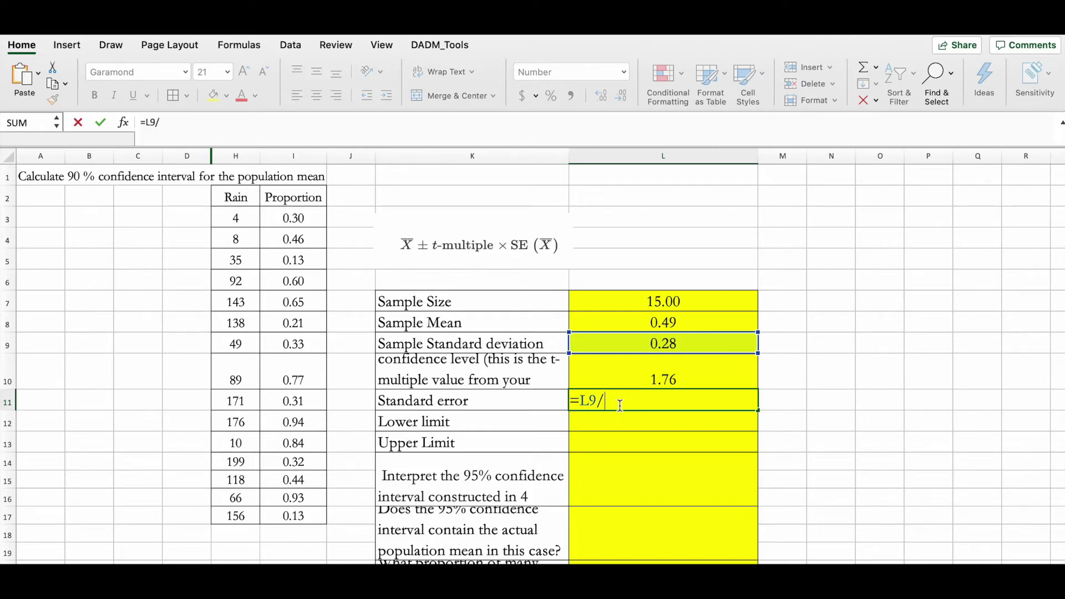
{"action": "type", "text": "sqrt"}
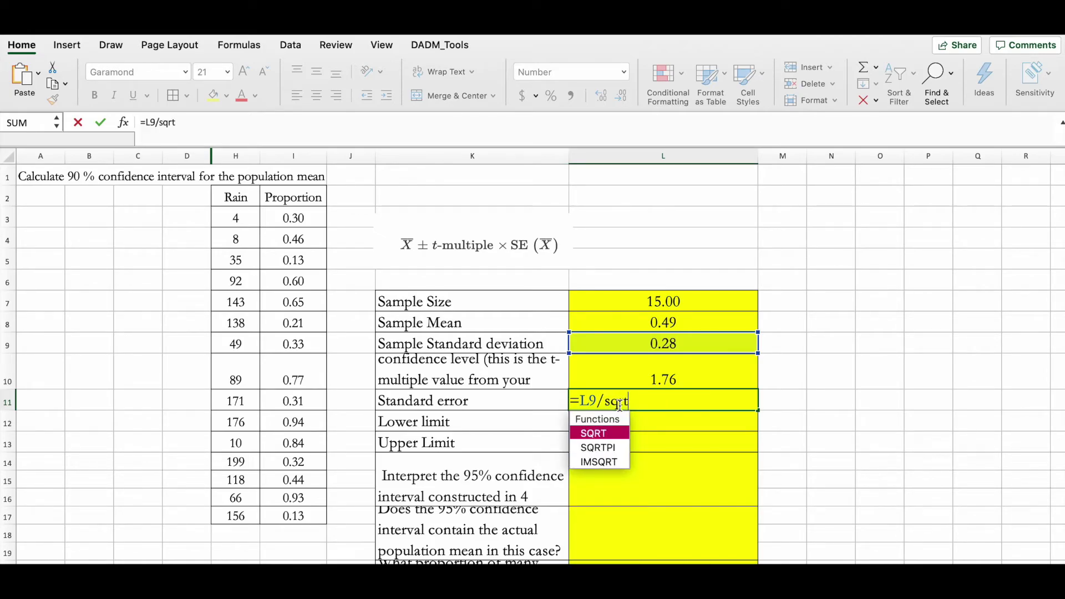
{"action": "double_click", "coordinate": [603, 434]}
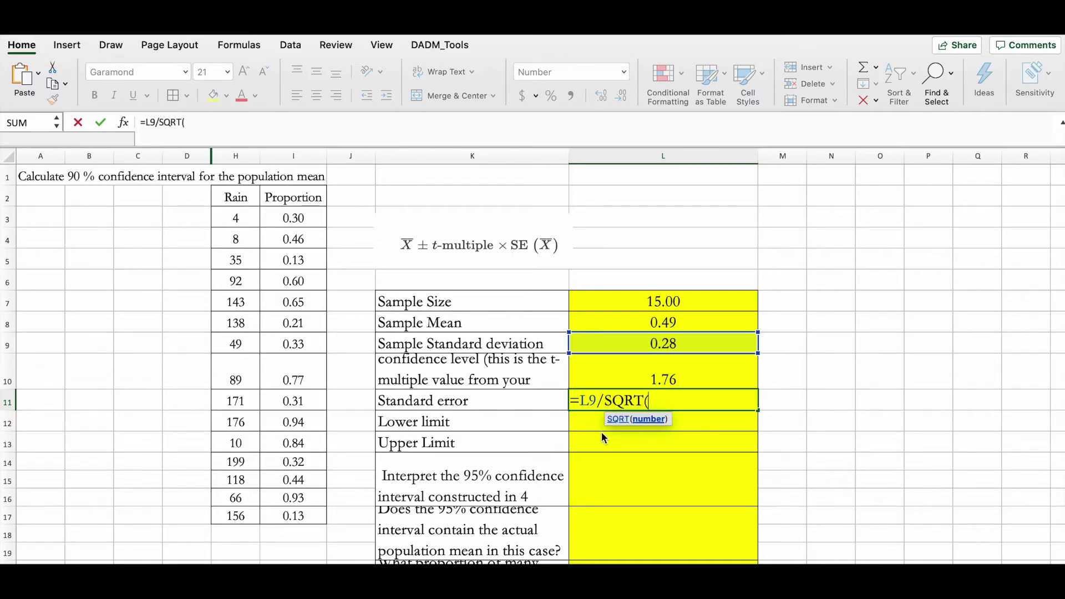
{"action": "left_click", "coordinate": [674, 302]}
{"action": "type", "text": ")"}
{"action": "key", "text": "Return"}
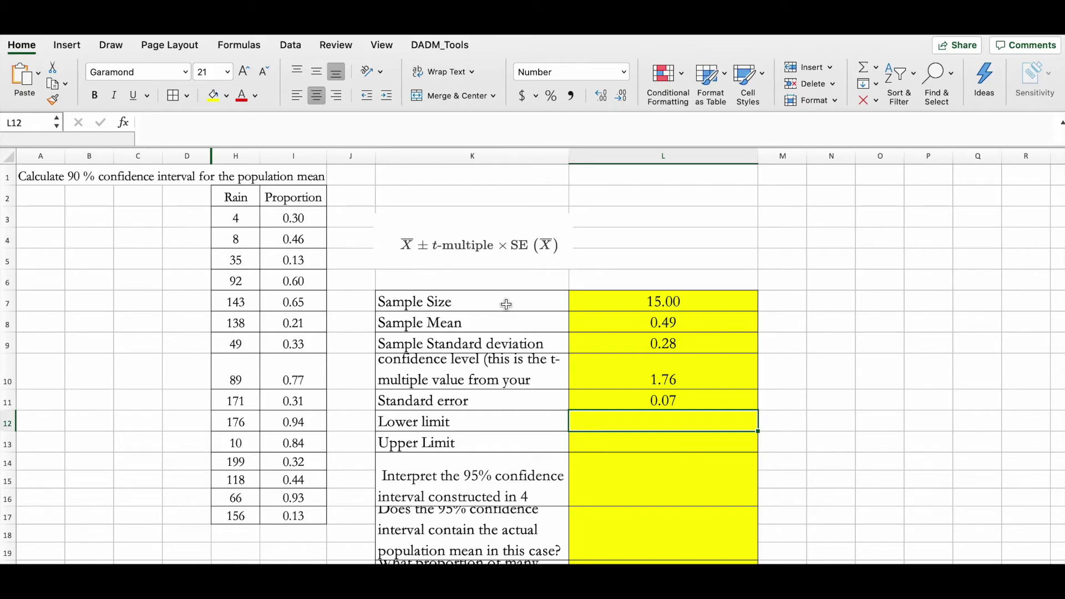
Enter the lower limit formula =L8-L10*L11 in L12, giving 0.36.
{"action": "type", "text": "="}
{"action": "left_click", "coordinate": [635, 325]}
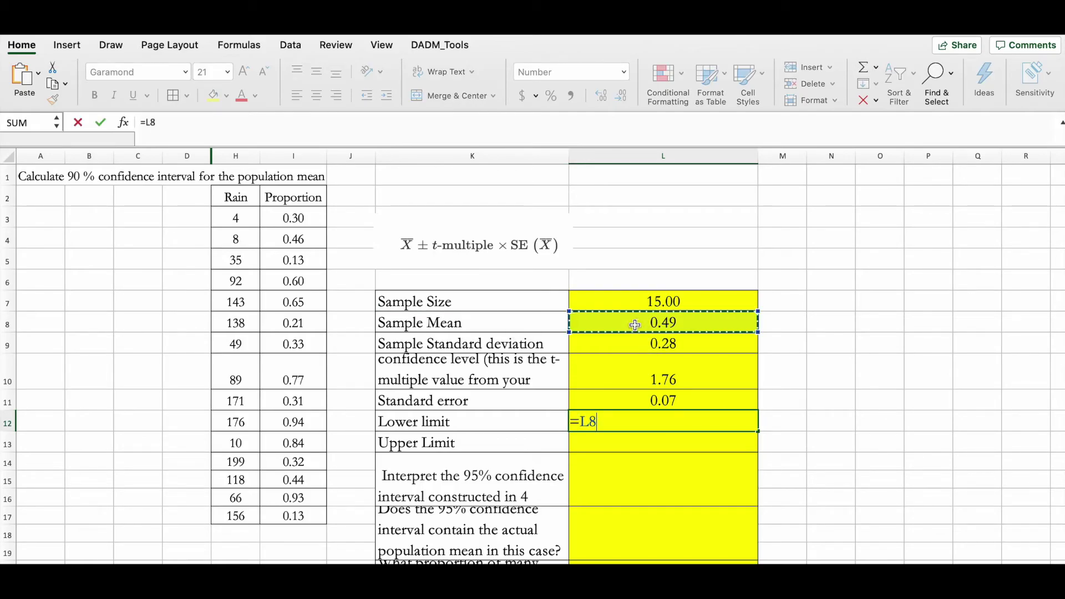
{"action": "type", "text": "-"}
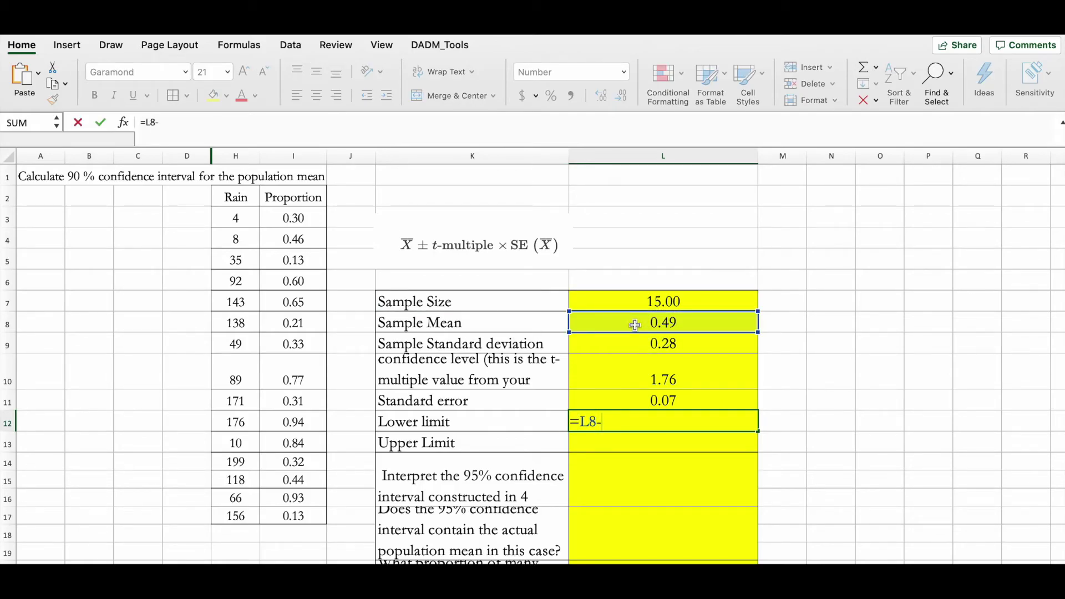
{"action": "left_click", "coordinate": [648, 375]}
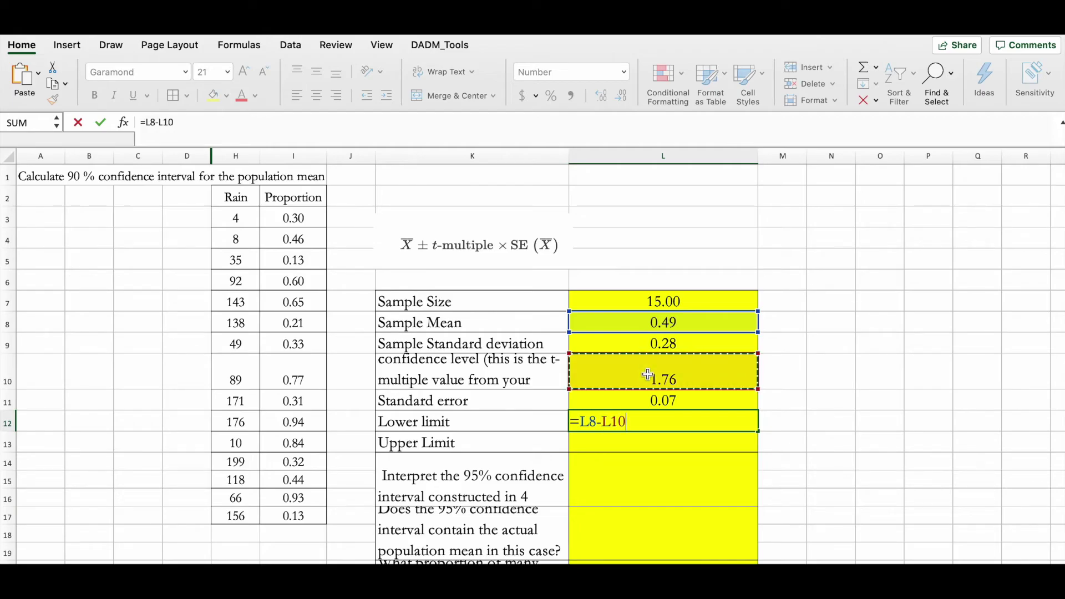
{"action": "type", "text": "*"}
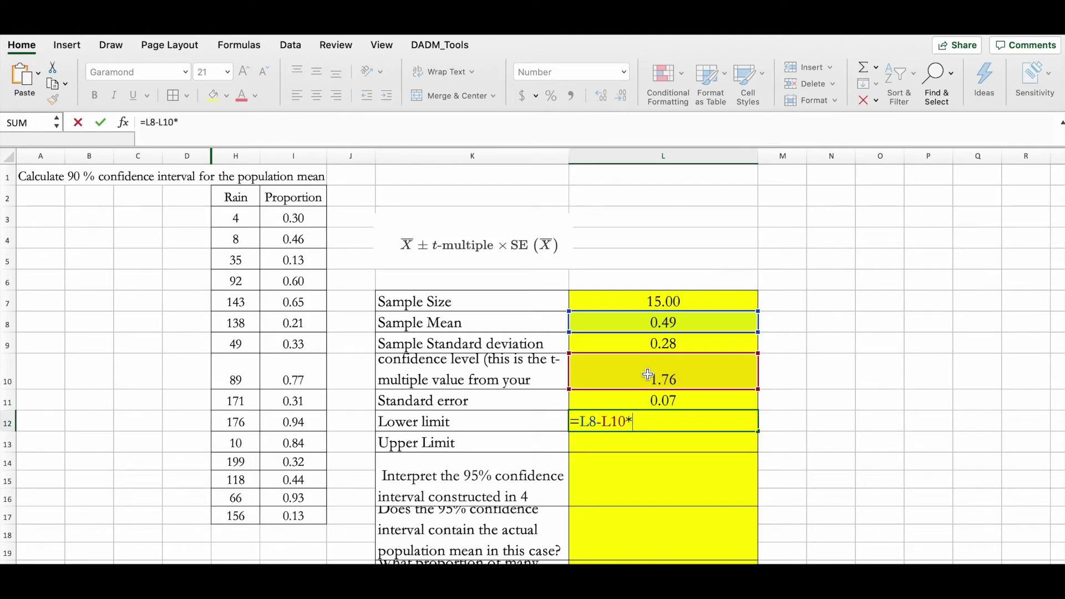
{"action": "left_click", "coordinate": [651, 399]}
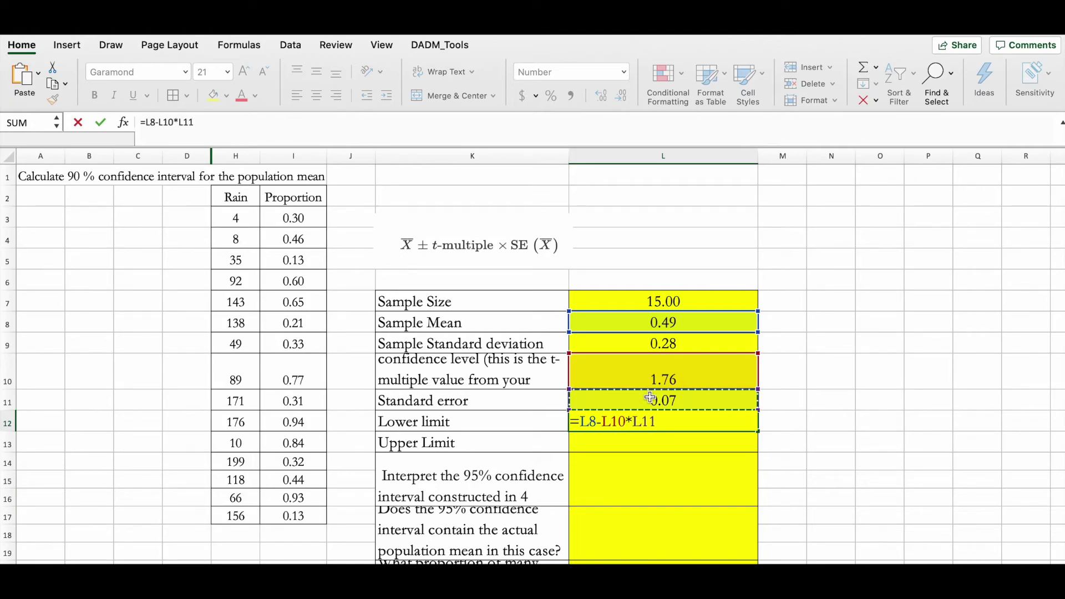
{"action": "key", "text": "Return"}
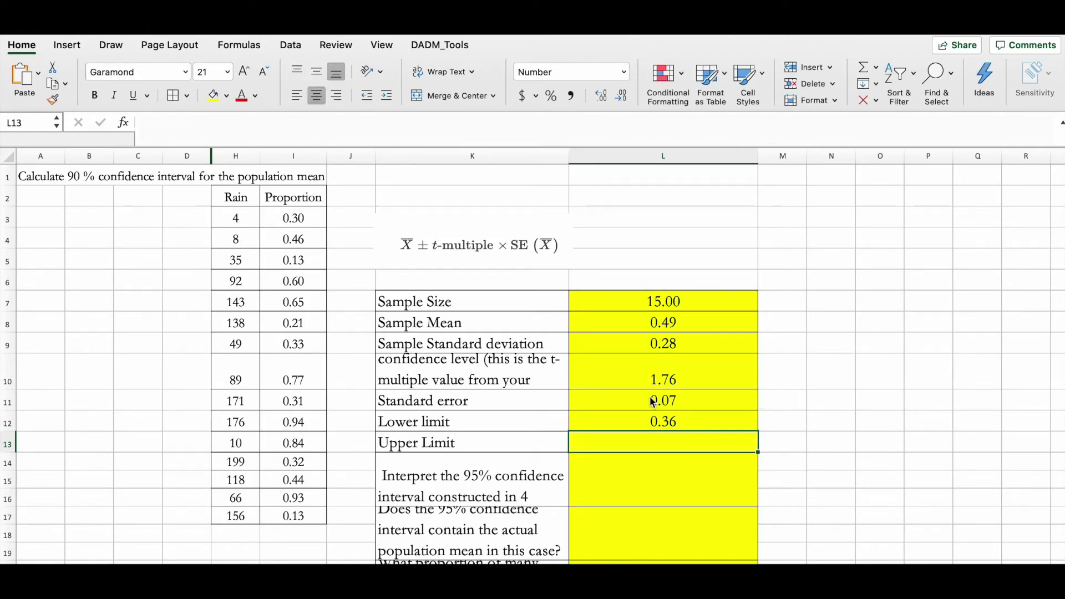
Enter the upper limit formula =L8+L10*L11 in L13, giving 0.62.
{"action": "type", "text": "="}
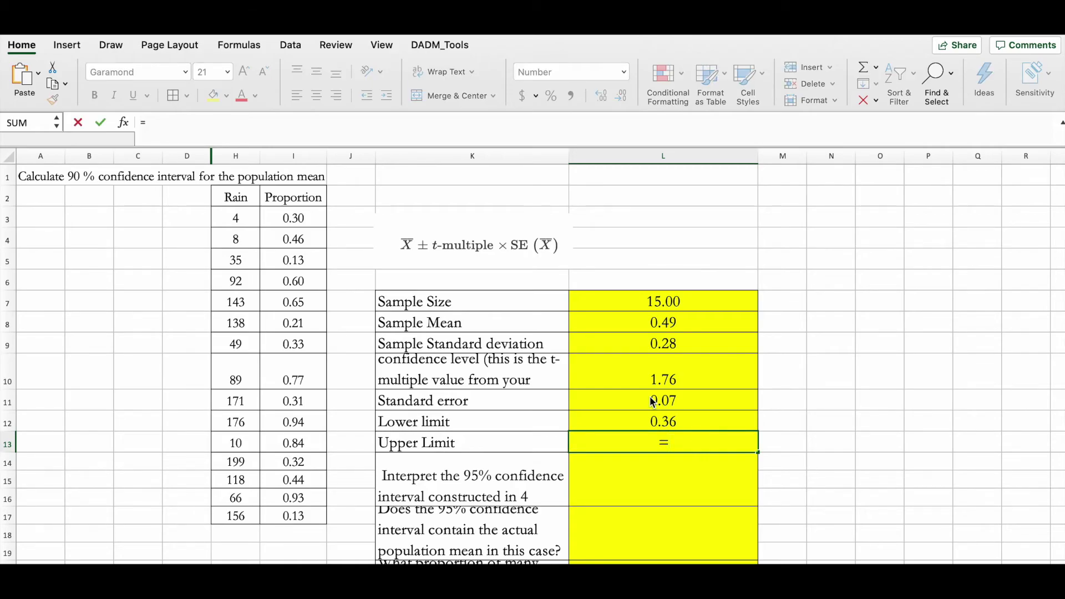
{"action": "left_click", "coordinate": [671, 324]}
{"action": "type", "text": "+"}
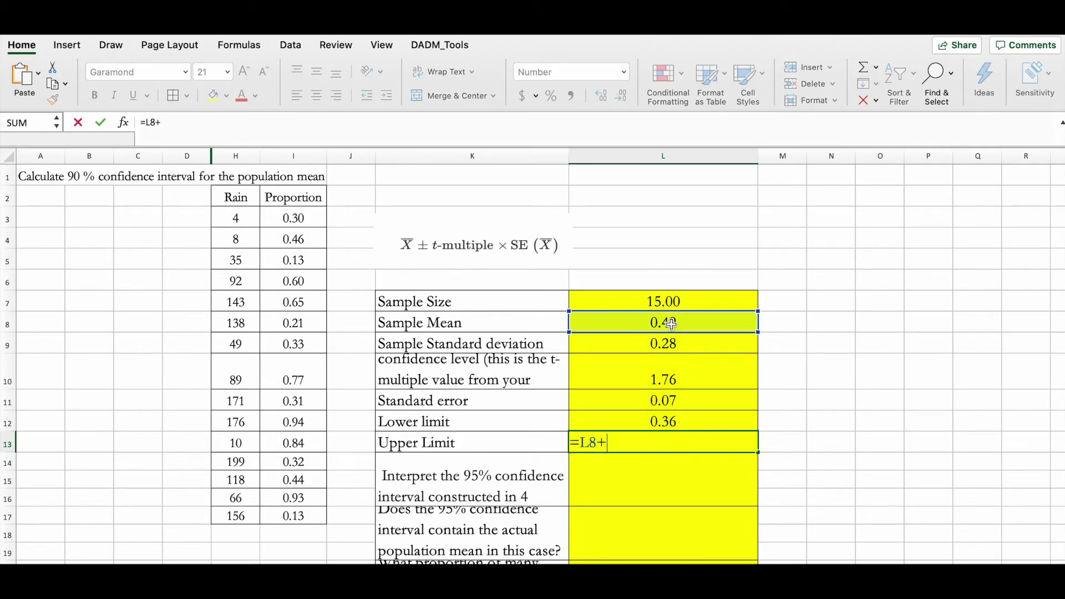
{"action": "left_click", "coordinate": [633, 375]}
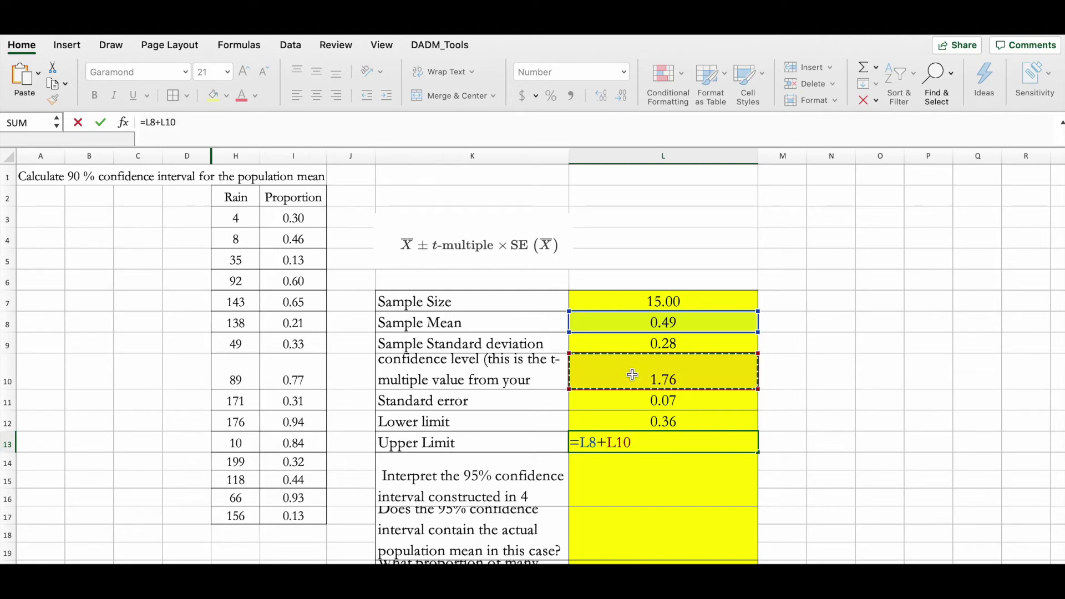
{"action": "type", "text": "*"}
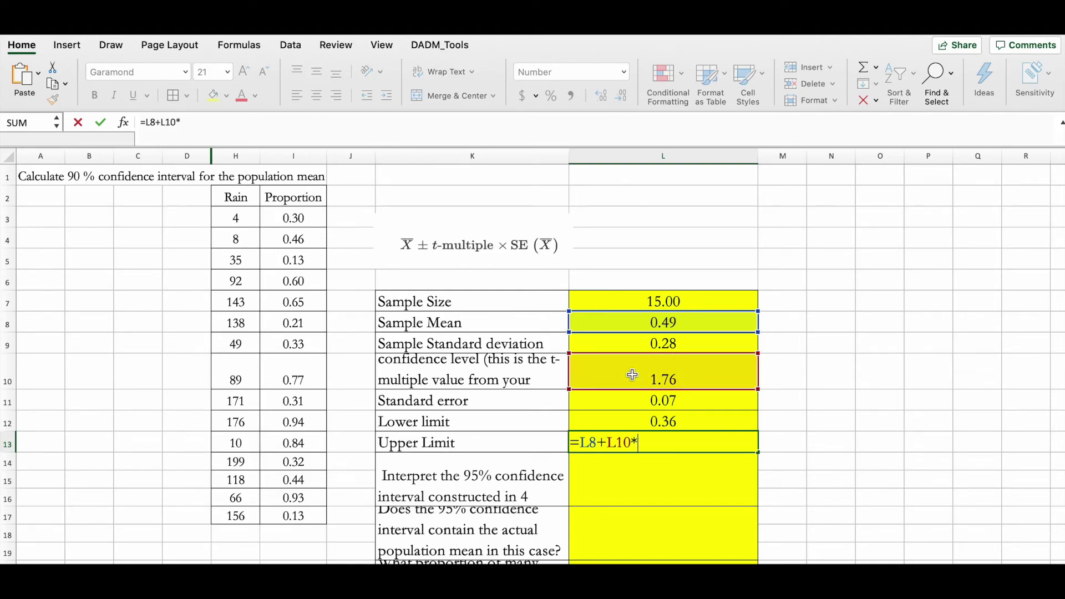
{"action": "left_click", "coordinate": [639, 400]}
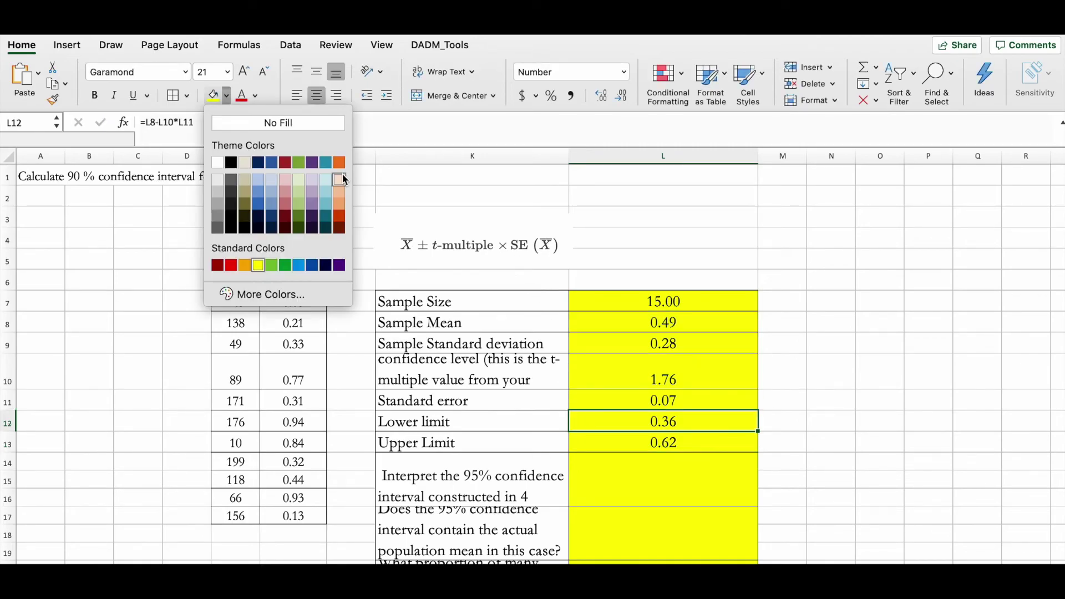
{"action": "left_click", "coordinate": [342, 174]}
Shade the lower and upper limit cells L12 and L13 with peach fill.
{"action": "left_click", "coordinate": [599, 443]}
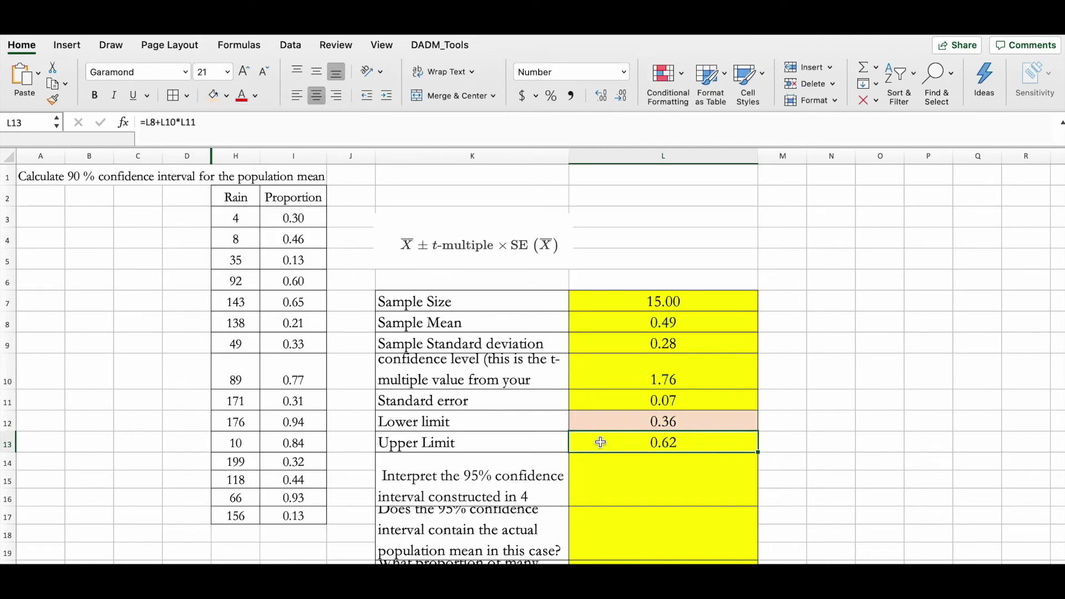
{"action": "left_click", "coordinate": [213, 94]}
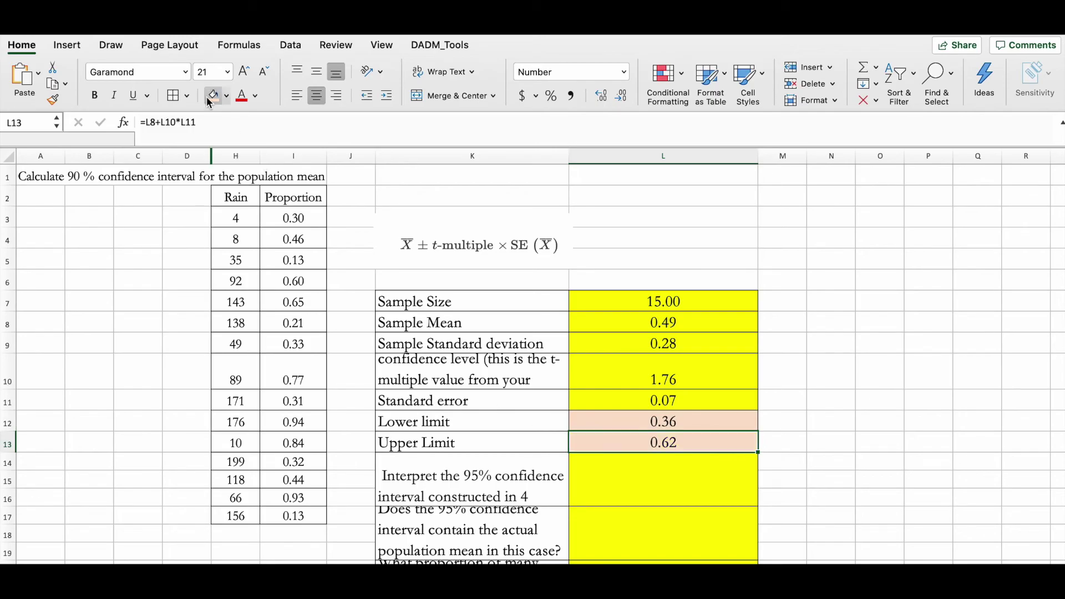
{"action": "left_click", "coordinate": [639, 464]}
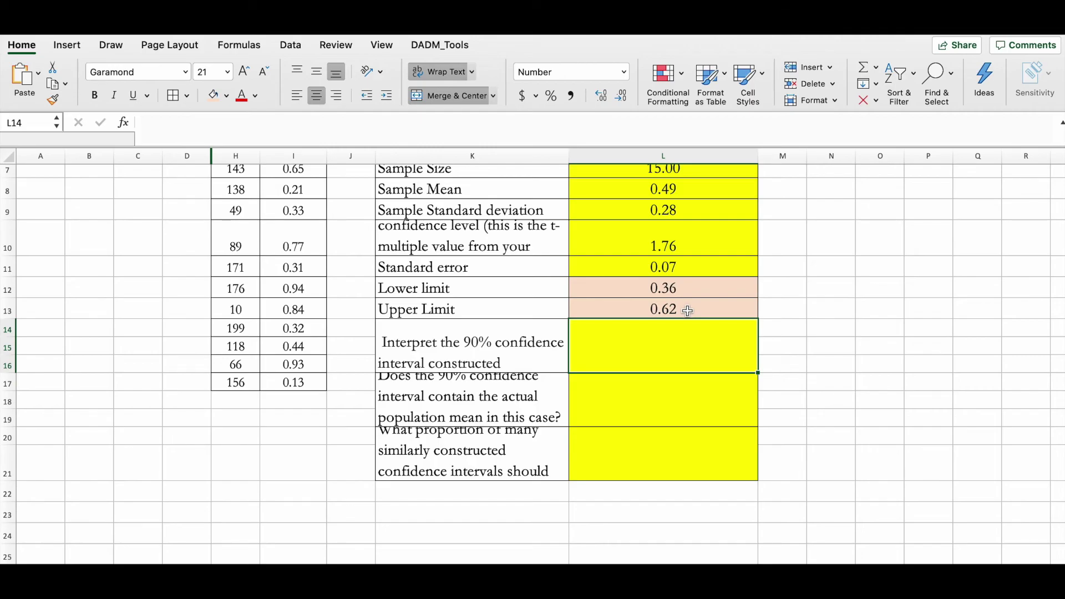
After checking the mean and limits, enter 'Yes' in L17 for the containment question.
{"action": "left_click", "coordinate": [660, 413]}
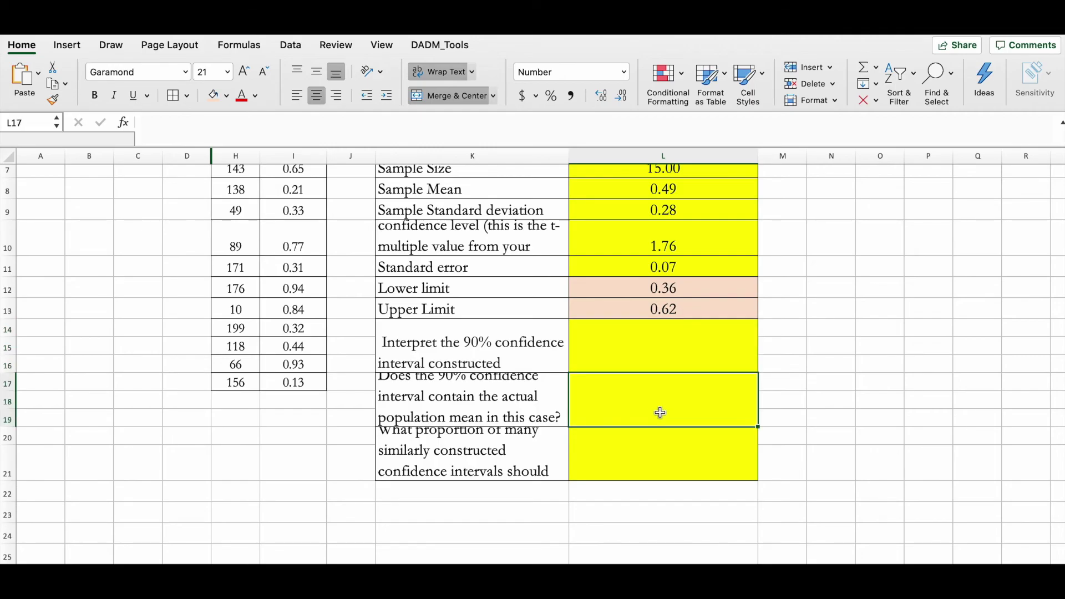
{"action": "left_click", "coordinate": [7, 422]}
{"action": "left_click", "coordinate": [462, 385]}
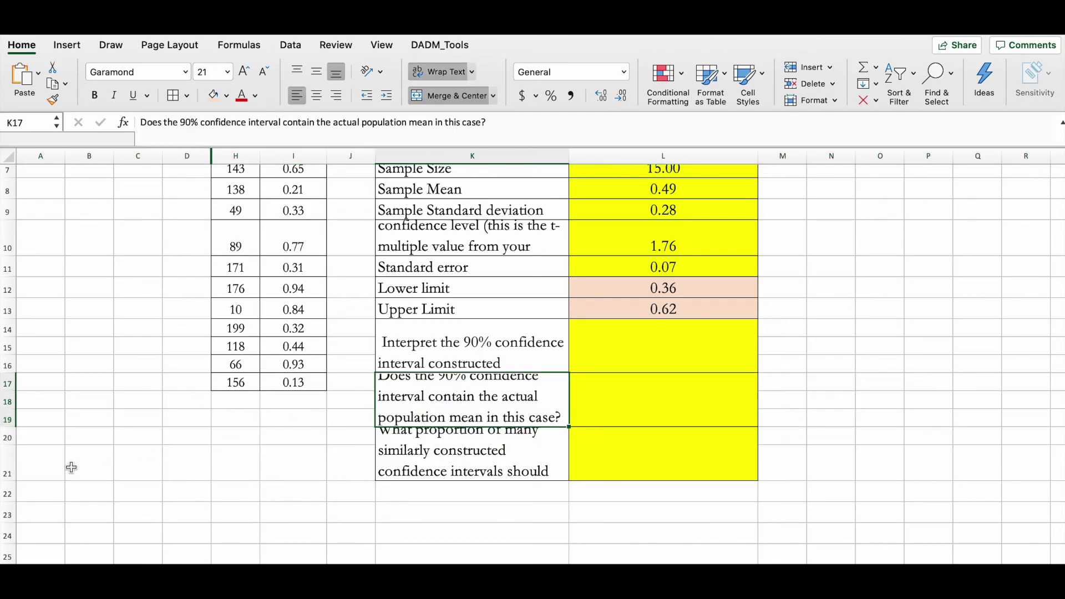
{"action": "left_click", "coordinate": [8, 420]}
{"action": "scroll", "coordinate": [673, 435], "scroll_direction": "up", "scroll_amount": 3}
{"action": "left_click", "coordinate": [644, 441]}
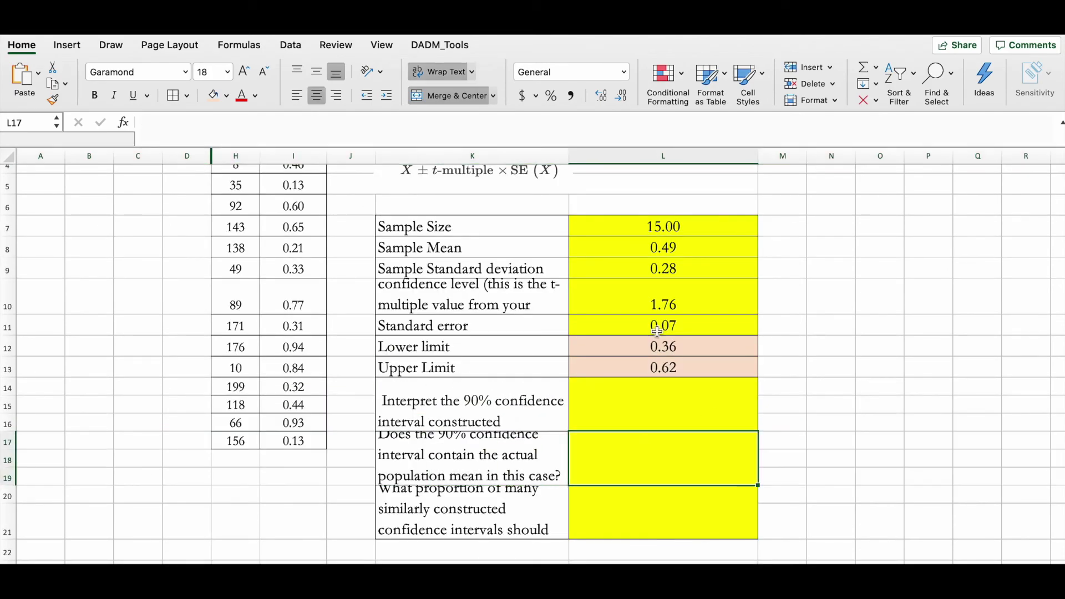
{"action": "left_click", "coordinate": [674, 248]}
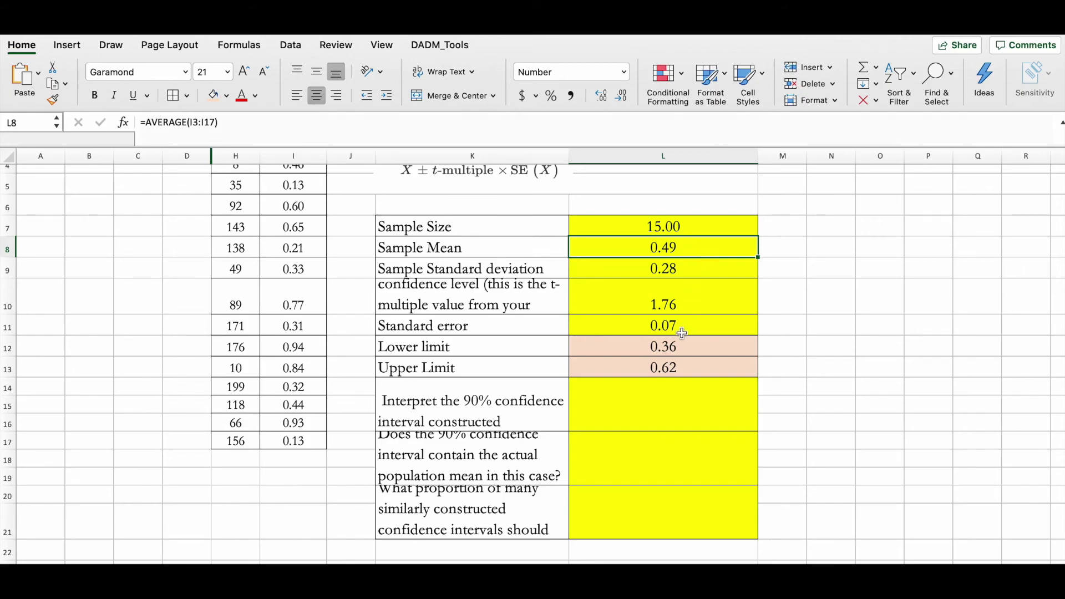
{"action": "left_click_drag", "start_coordinate": [683, 347], "coordinate": [686, 368]}
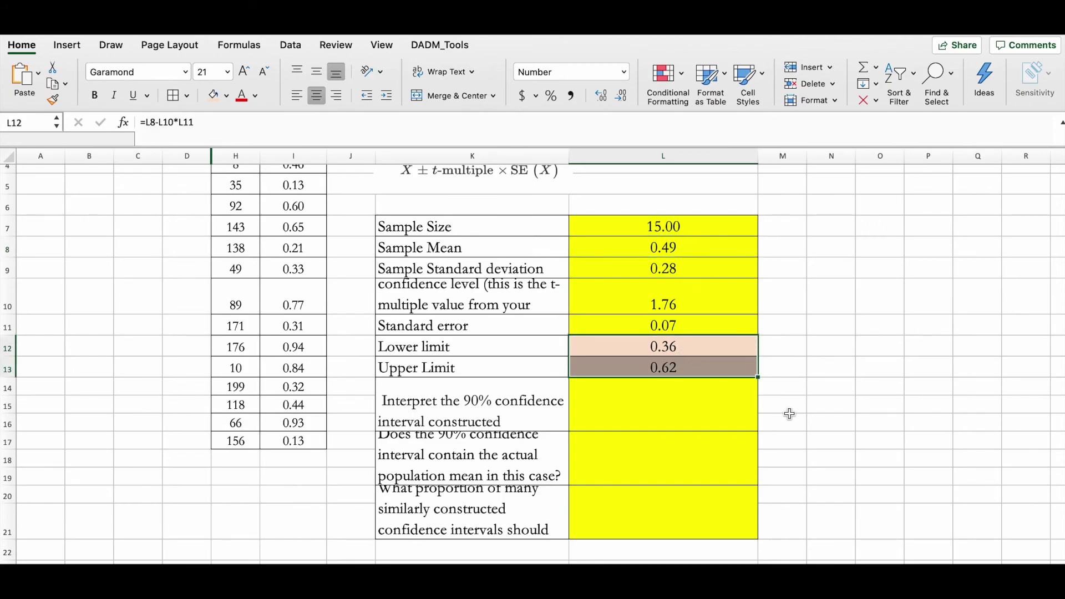
{"action": "left_click", "coordinate": [687, 452]}
{"action": "type", "text": "Y"}
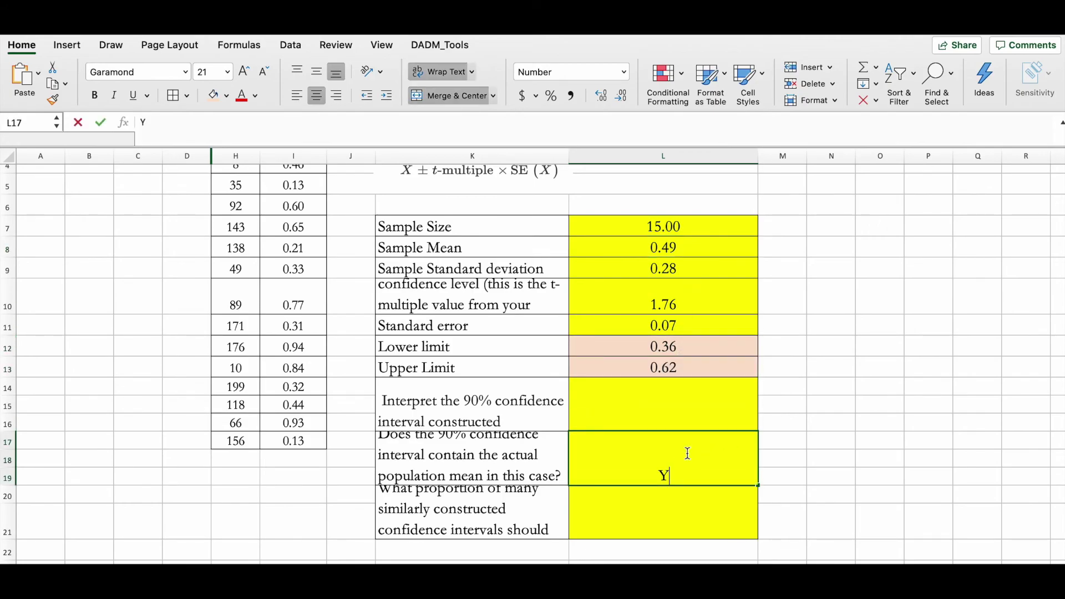
{"action": "type", "text": "es"}
{"action": "key", "text": "Return"}
Enter .90 in L20 as the proportion of intervals containing the true mean.
{"action": "scroll", "coordinate": [674, 381], "scroll_direction": "down", "scroll_amount": 4}
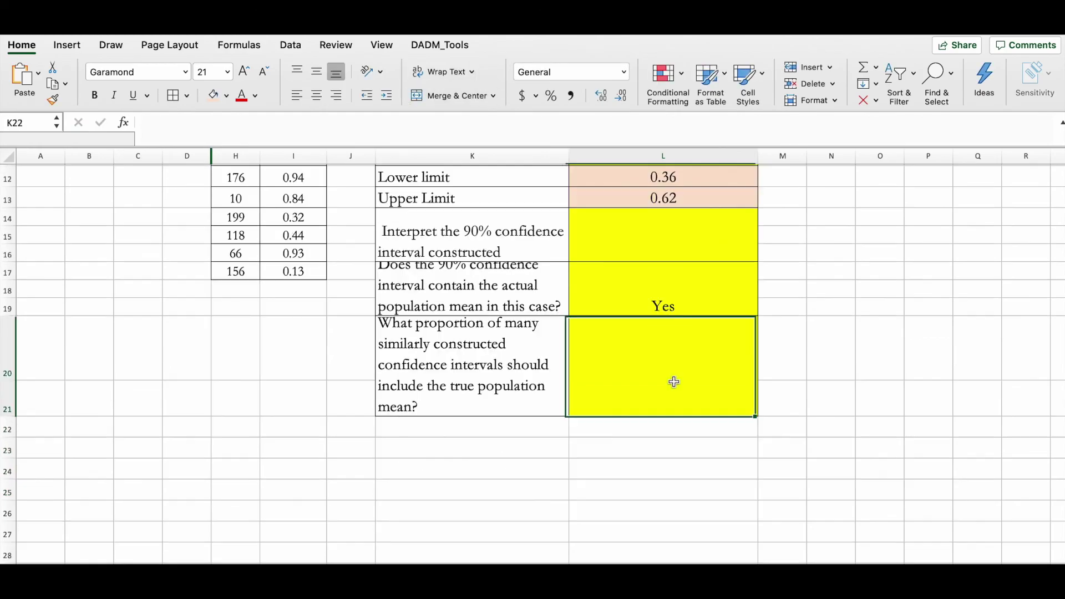
{"action": "left_click", "coordinate": [674, 381]}
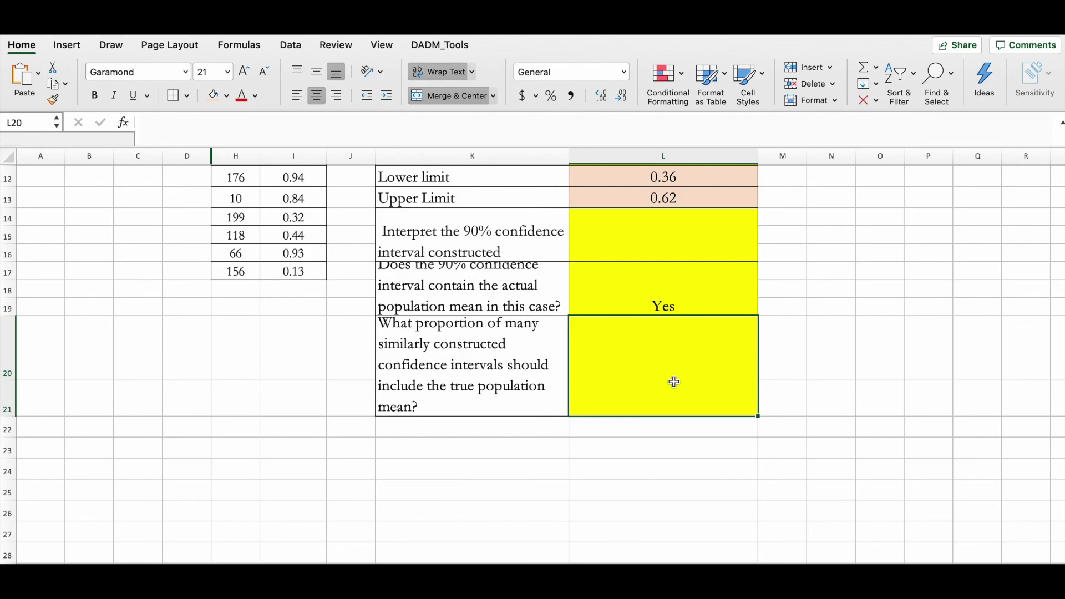
{"action": "type", "text": ".90"}
{"action": "key", "text": "Return"}
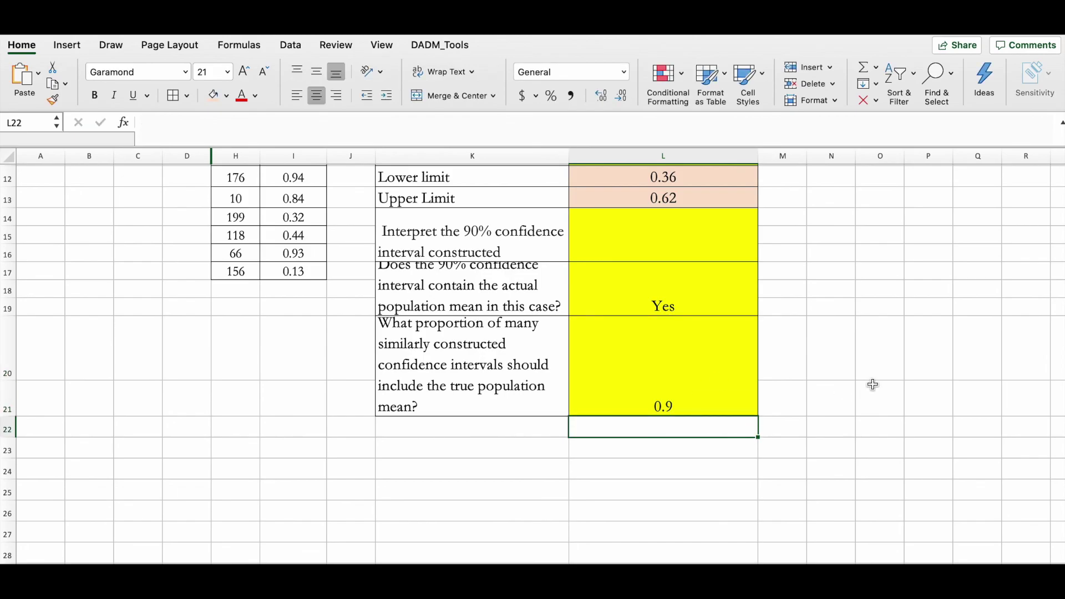
{"action": "scroll", "coordinate": [722, 444], "scroll_direction": "up", "scroll_amount": 3}
{"action": "left_click", "coordinate": [706, 468]}
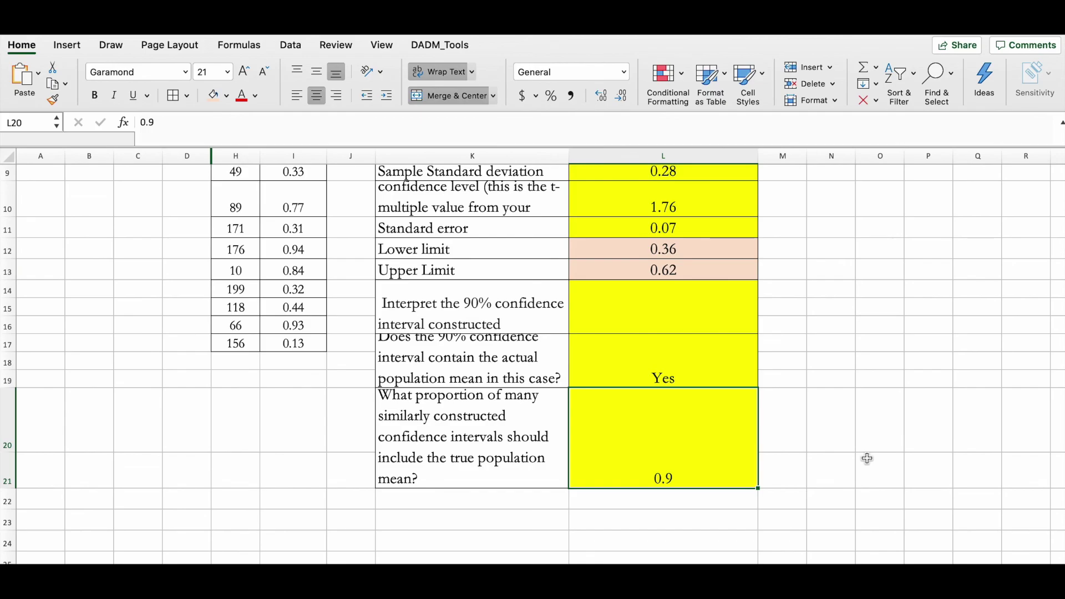